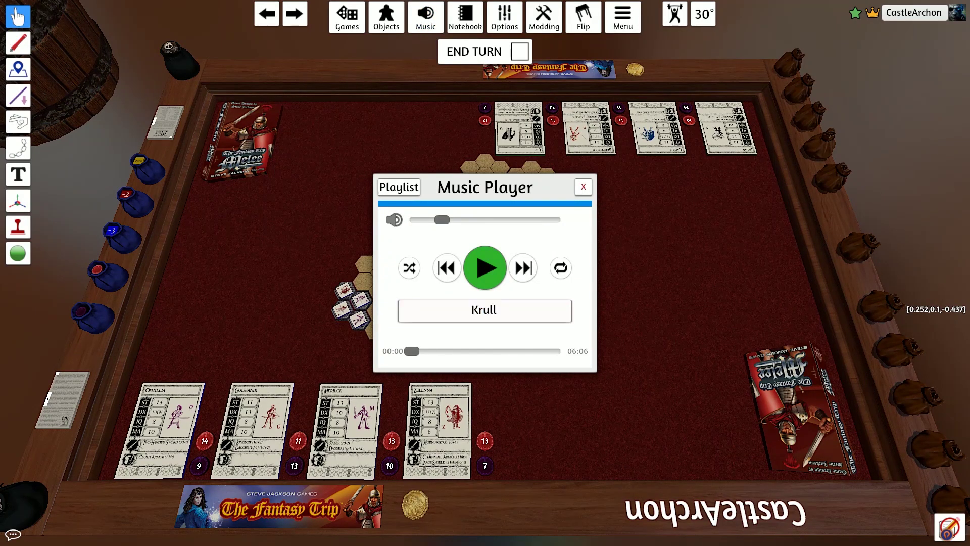
Open the audio import for the current track and set its name to Fantasy Music.
left_click(483, 310)
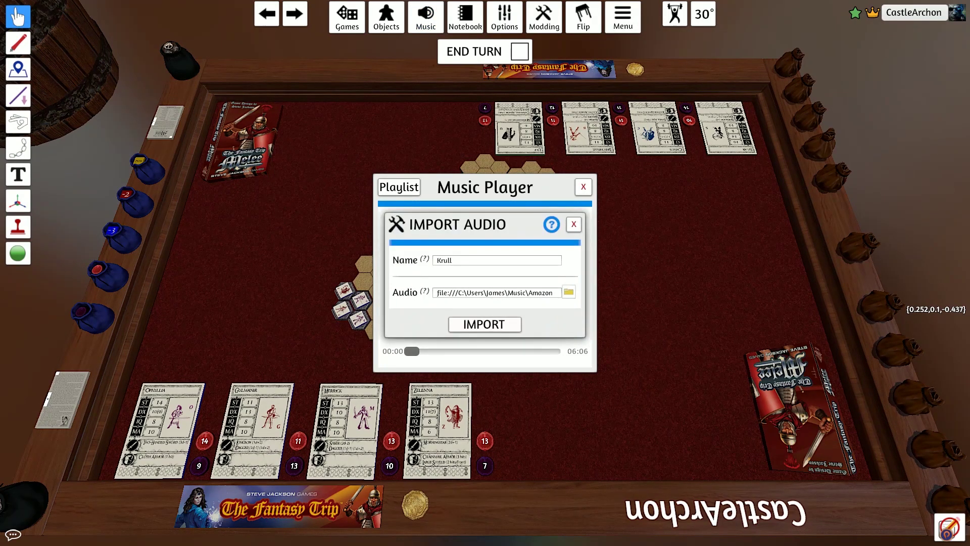
type("Fantas")
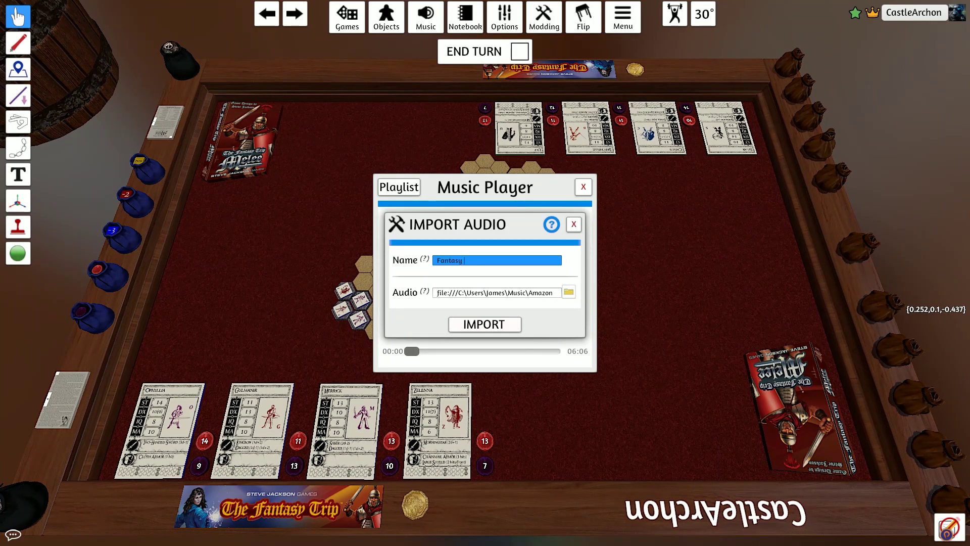
type("y Music")
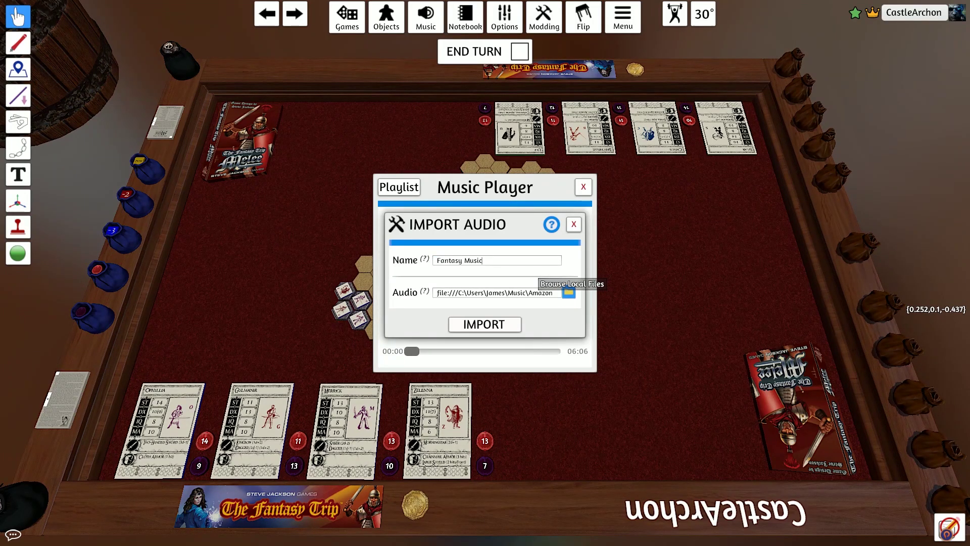
Upload the Deathstalker II theme file from the Desktop to the Steam Cloud, import it as the track's audio, and close the music player.
left_click(568, 292)
left_click(534, 228)
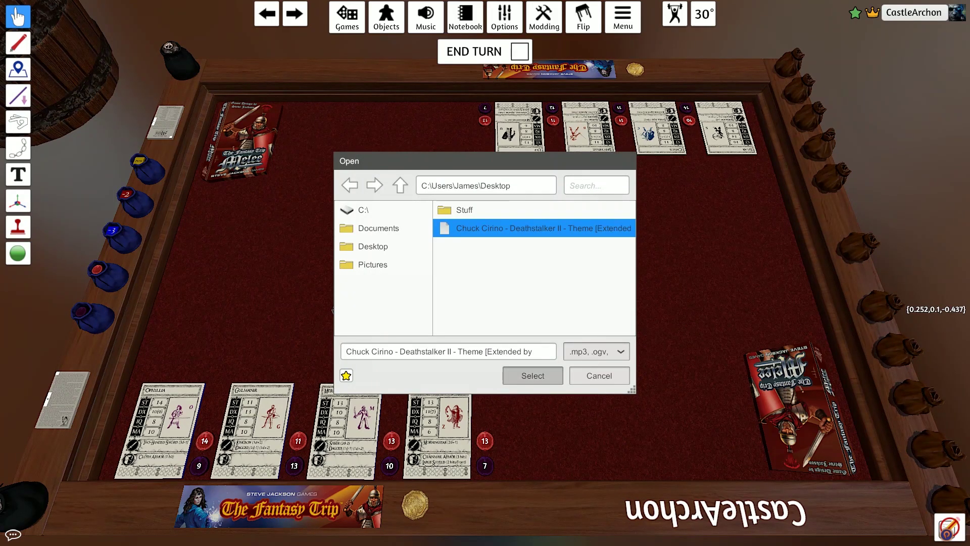
left_click(532, 375)
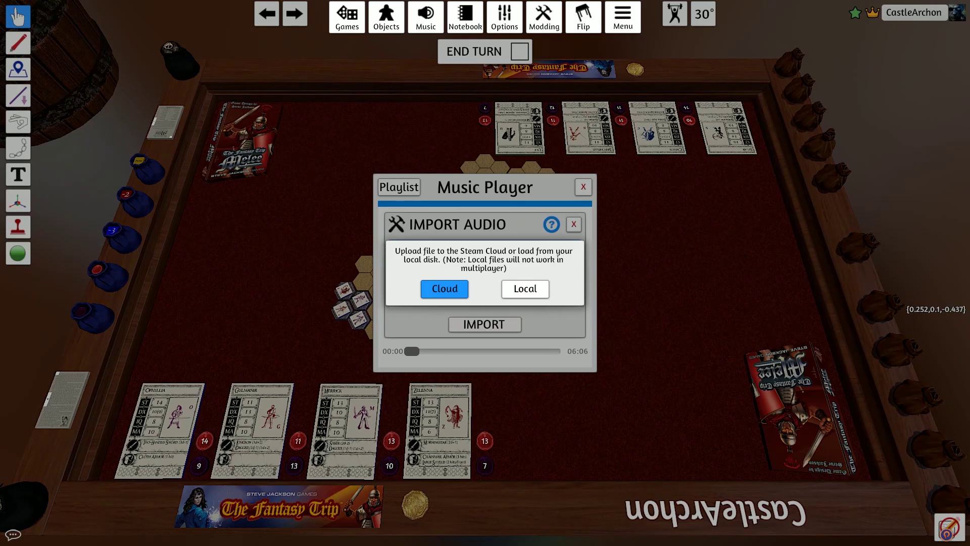
left_click(444, 288)
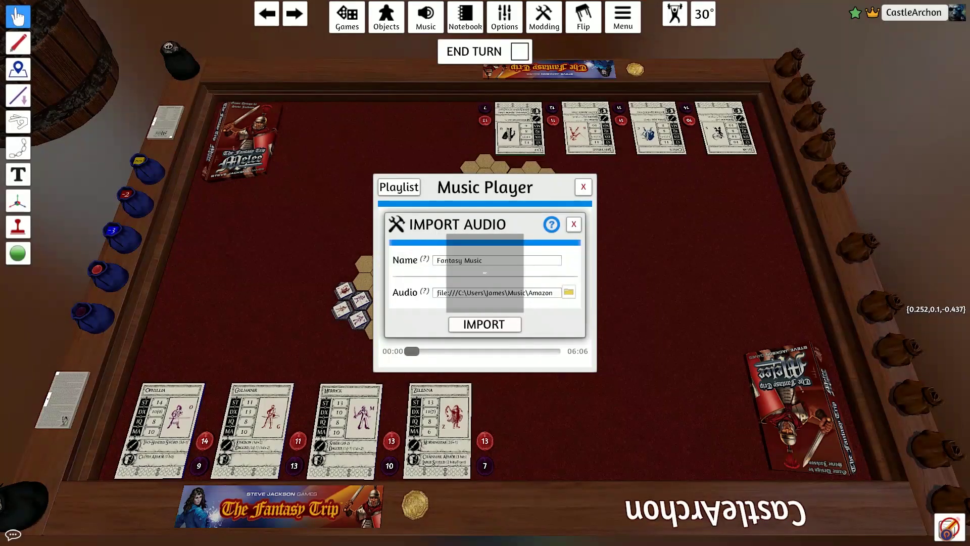
left_click(444, 301)
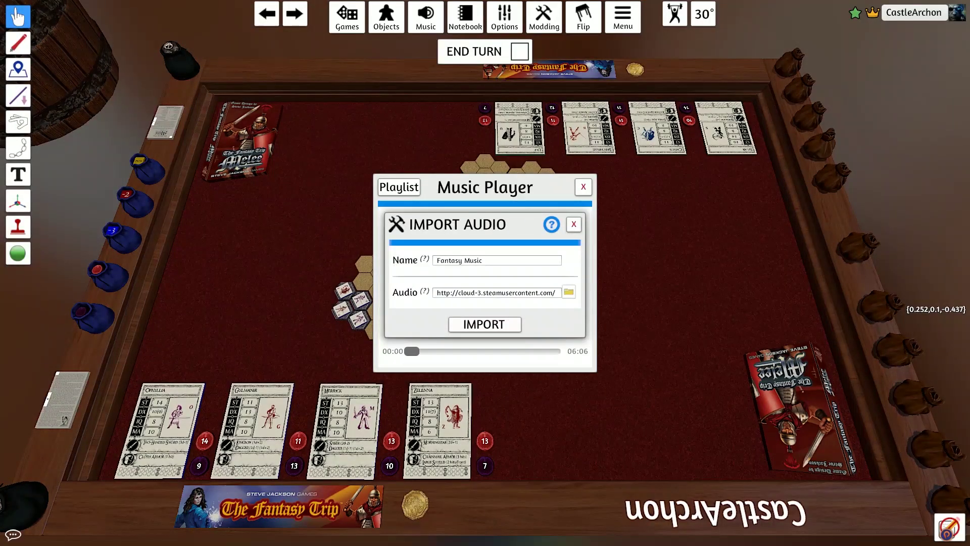
left_click(484, 325)
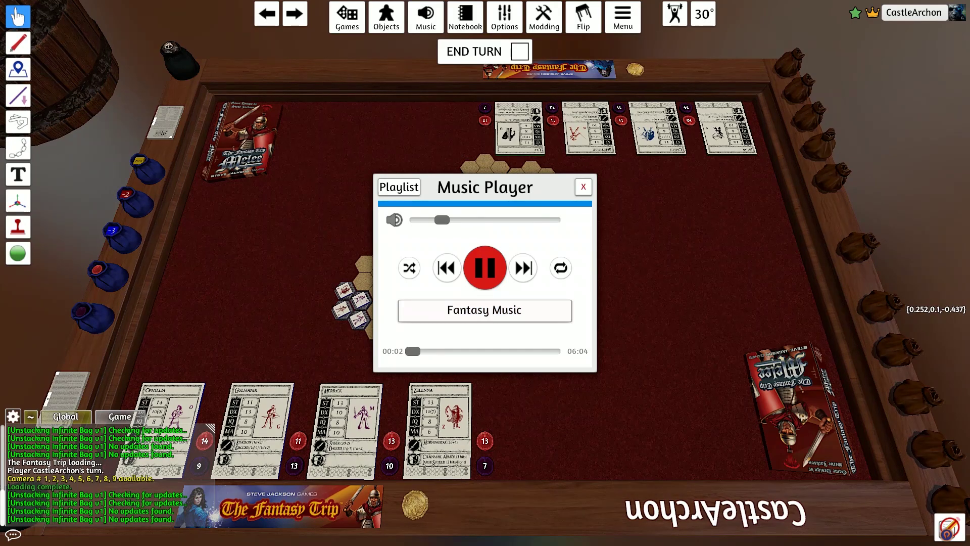
left_click(583, 187)
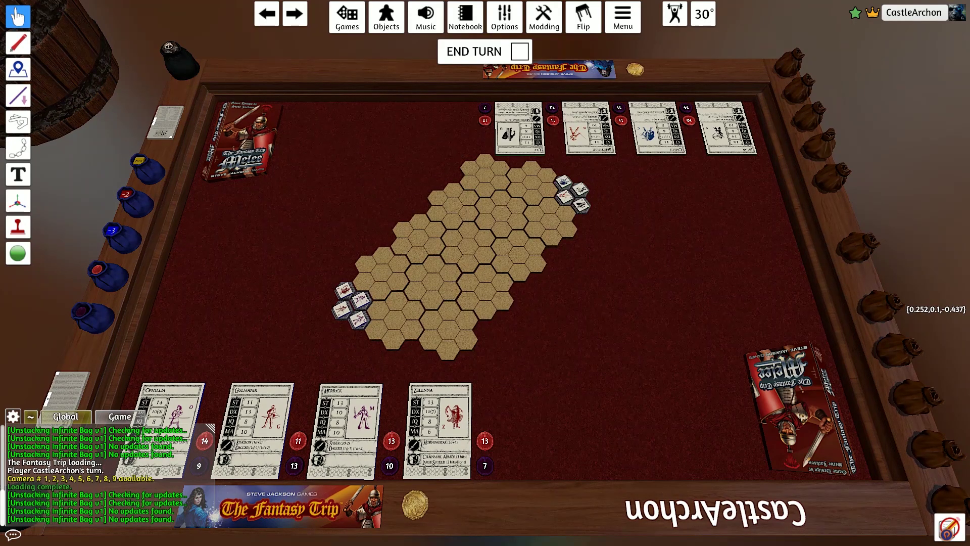
Move the O fighter counter off its starting hex onto the empty table area beside the hex map.
left_click_drag(360, 300, 545, 332)
key("s")
scroll(485, 272, "up", 5)
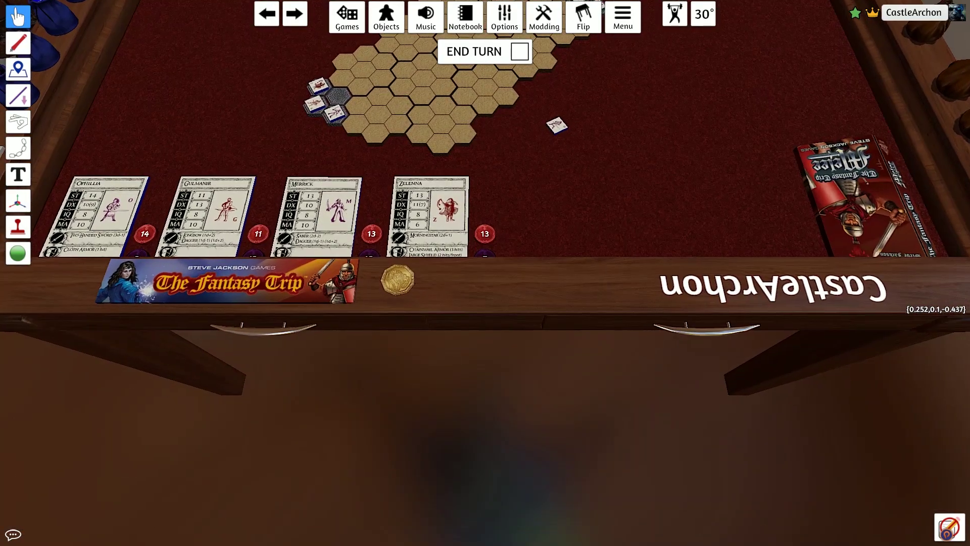
key("w")
key("d")
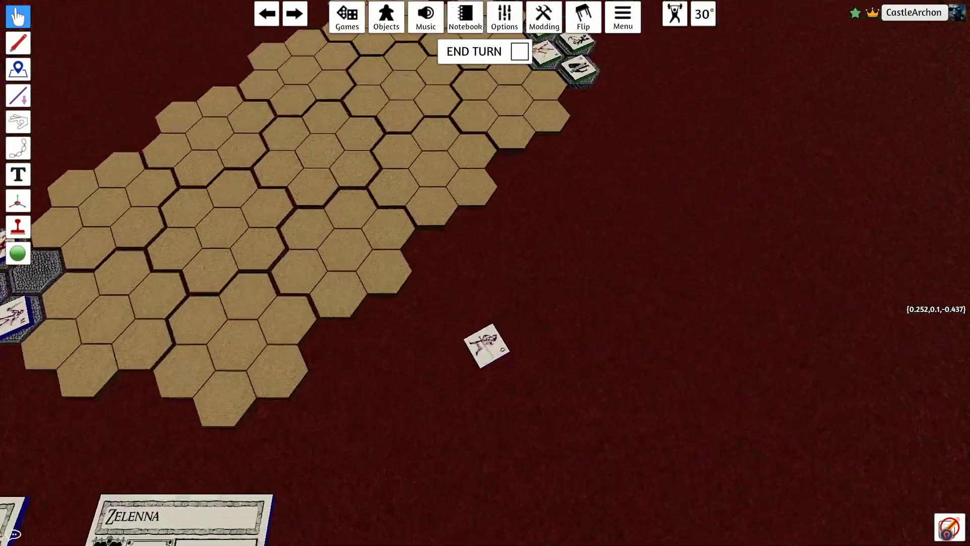
scroll(488, 328, "up", 5)
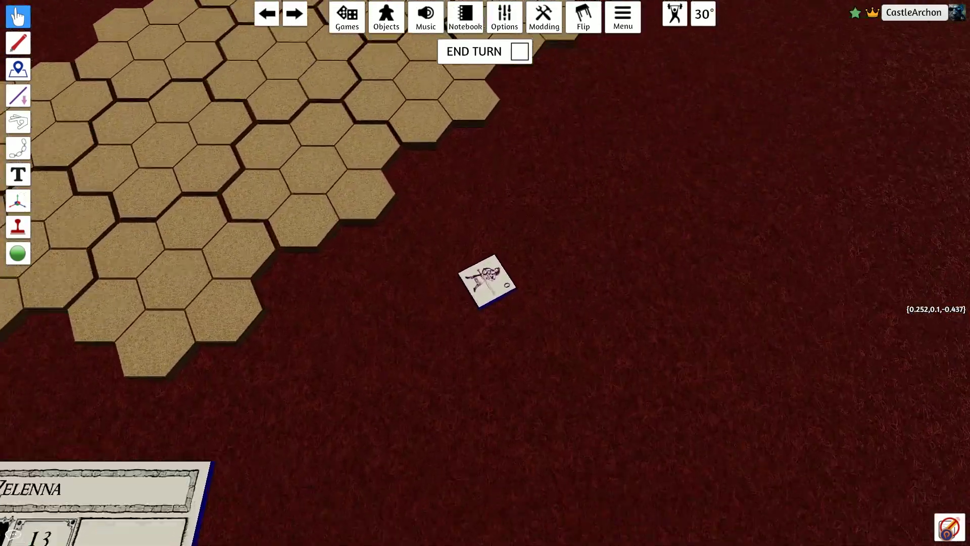
key("s")
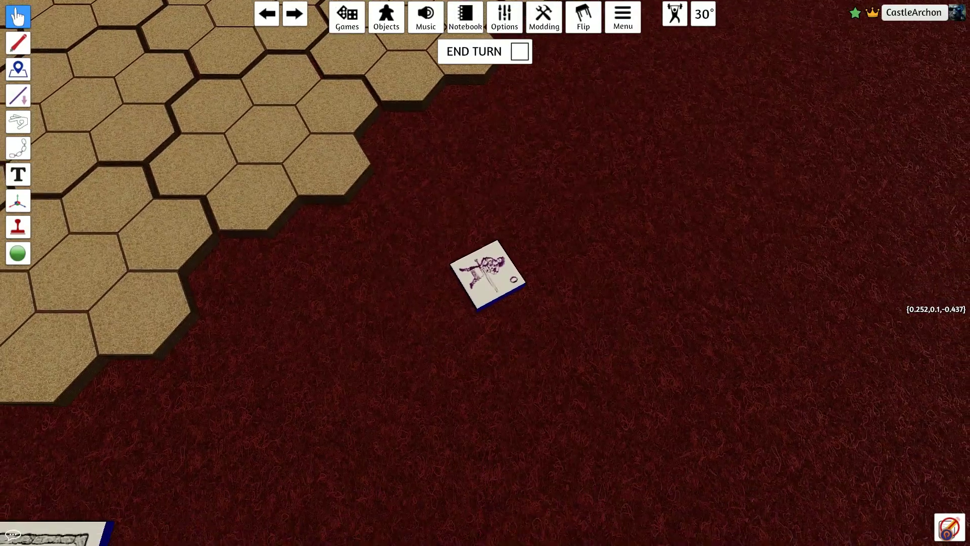
left_click(385, 16)
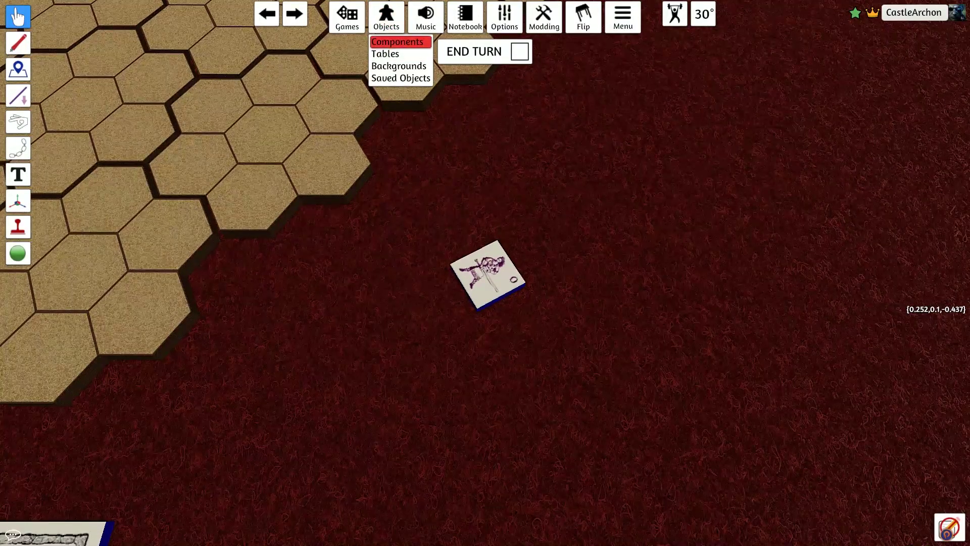
left_click(397, 42)
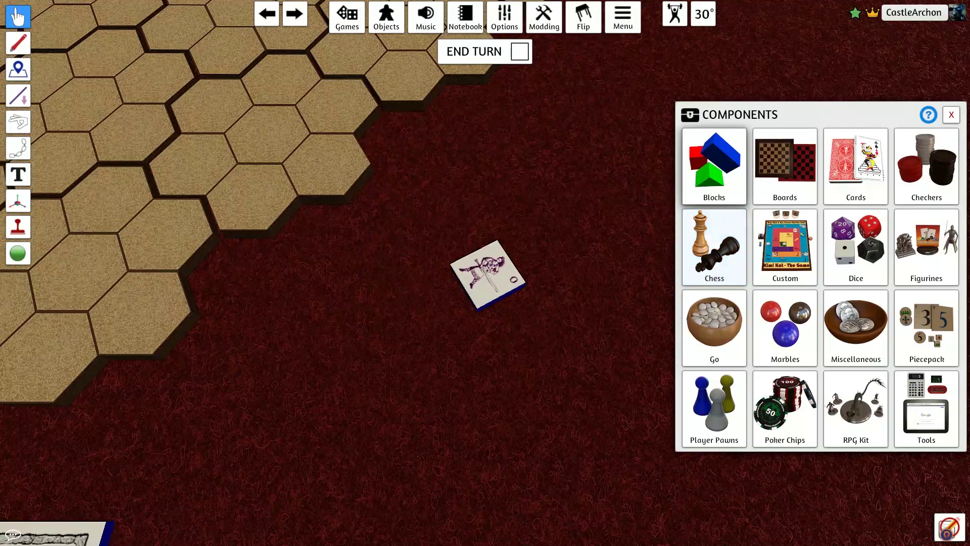
left_click(785, 409)
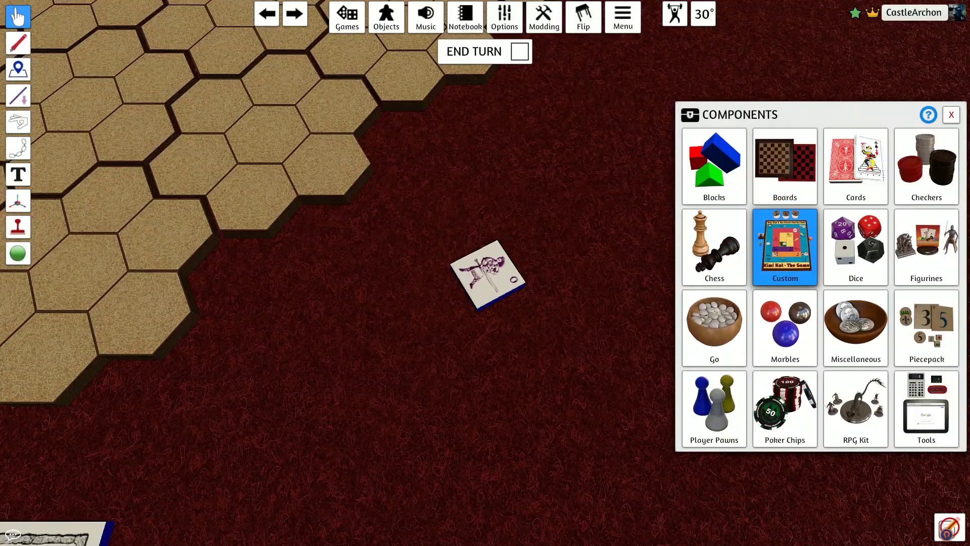
left_click(785, 246)
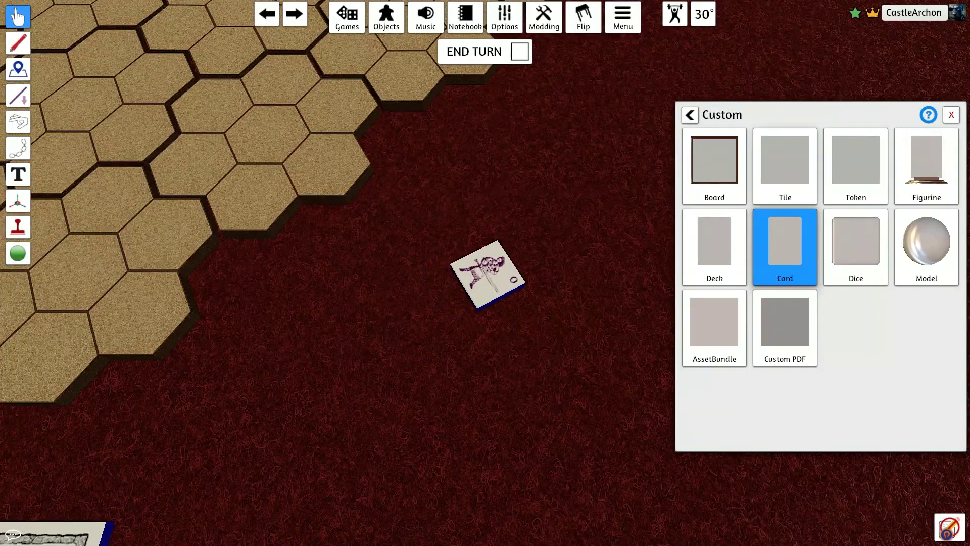
left_click(785, 166)
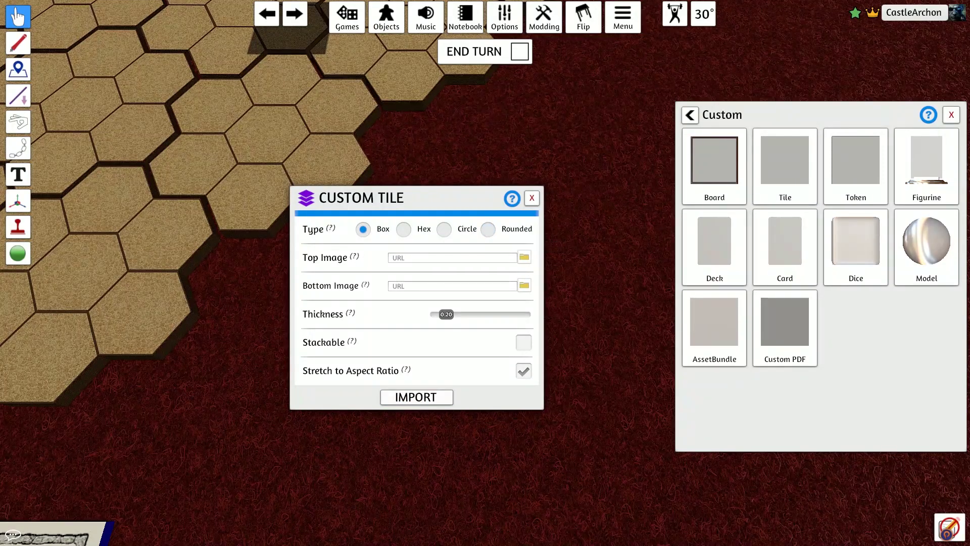
left_click(403, 228)
left_click(443, 229)
left_click(487, 229)
left_click(362, 228)
left_click(531, 197)
left_click(951, 115)
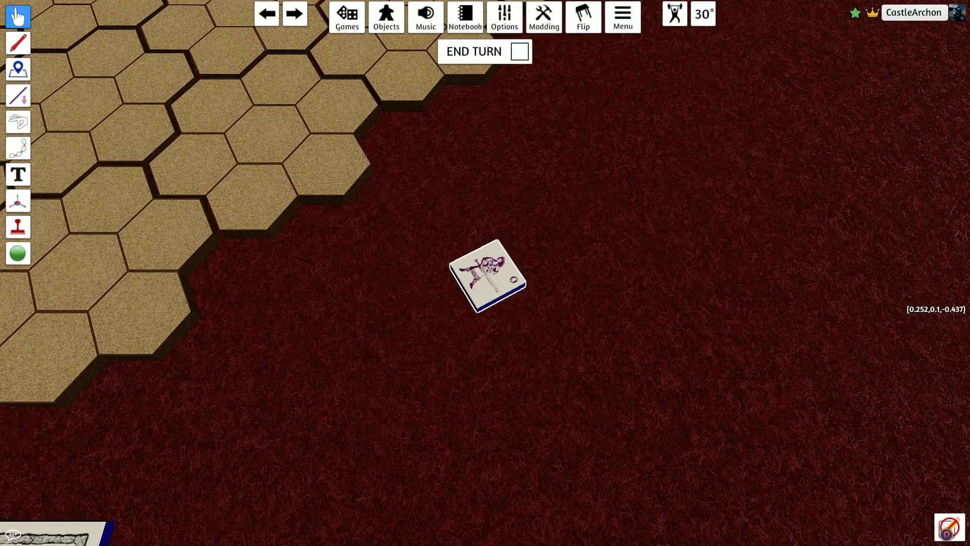
Duplicate the O fighter counter and place the copy on the table next to the original.
key("ctrl+v")
left_click_drag(488, 275, 555, 348)
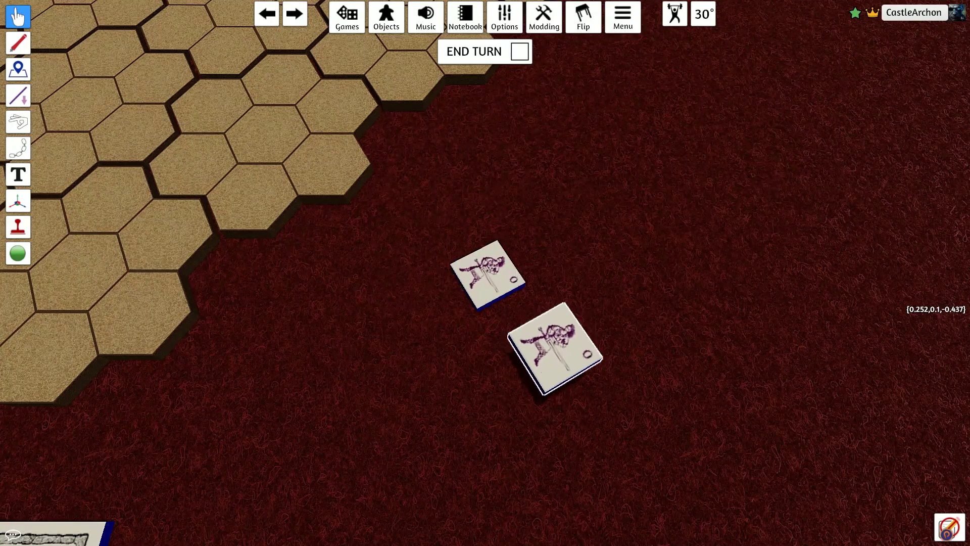
Import myrmidon counter.png via the Steam Cloud as the copied counter's top image, and move that counter to the other side of the original.
right_click(551, 353)
left_click(589, 361)
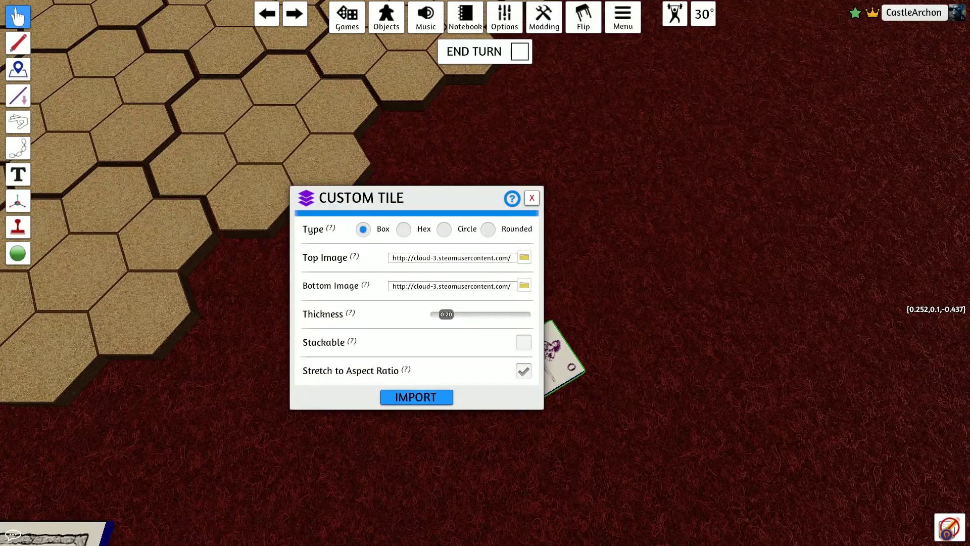
mouse_move(354, 256)
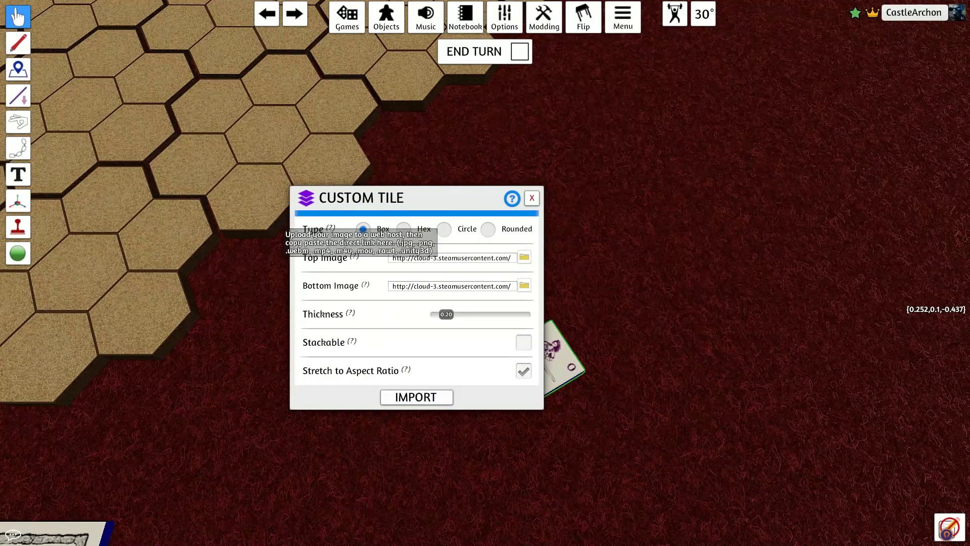
mouse_move(365, 284)
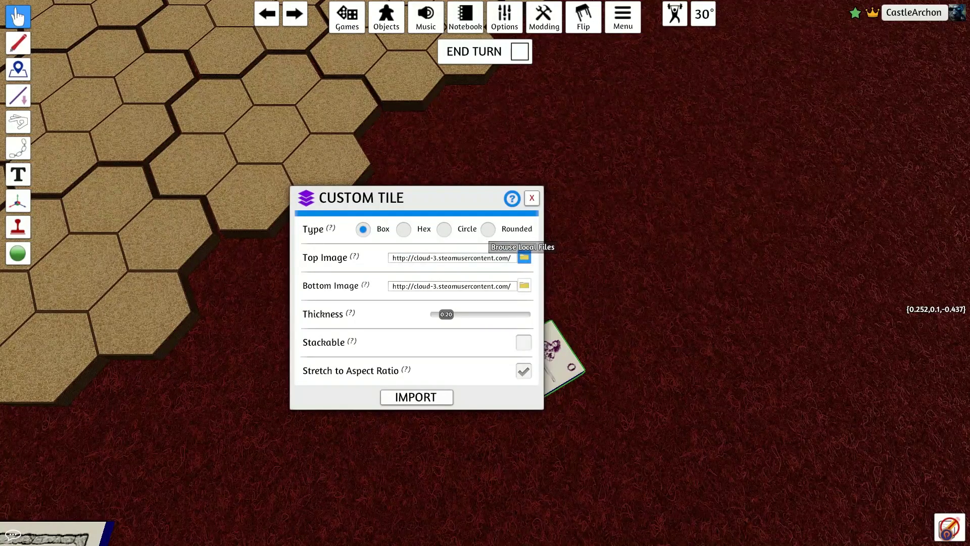
left_click(524, 258)
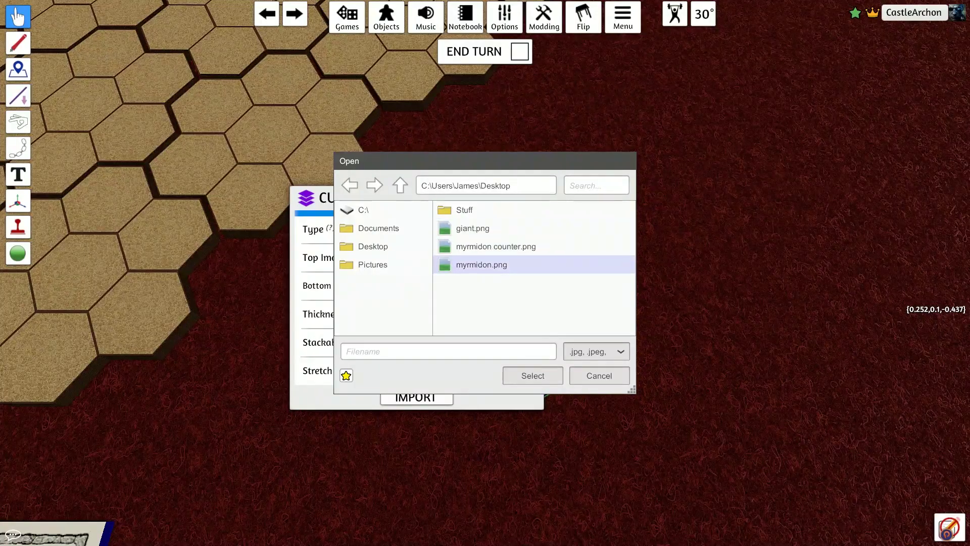
left_click(495, 246)
left_click(531, 376)
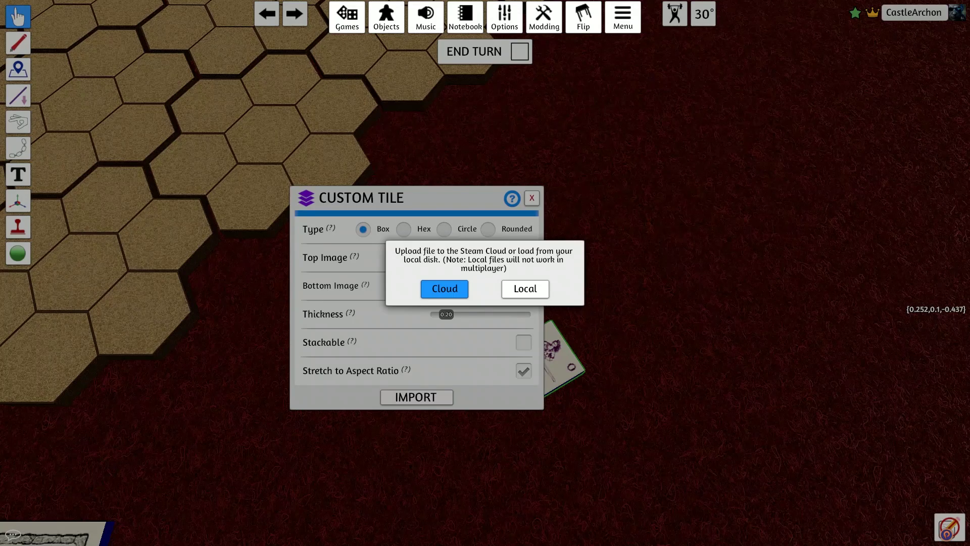
left_click(444, 289)
left_click(444, 301)
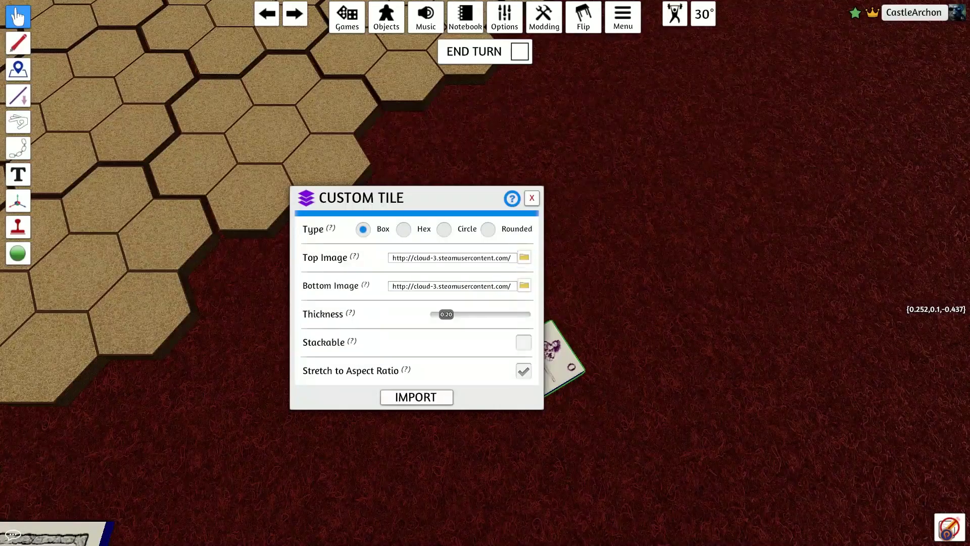
key("Return")
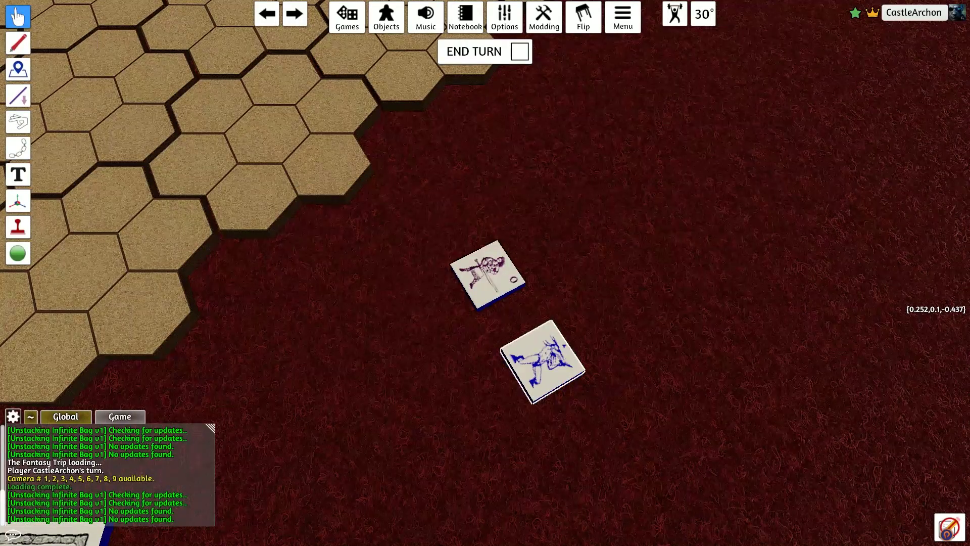
left_click_drag(542, 361, 592, 183)
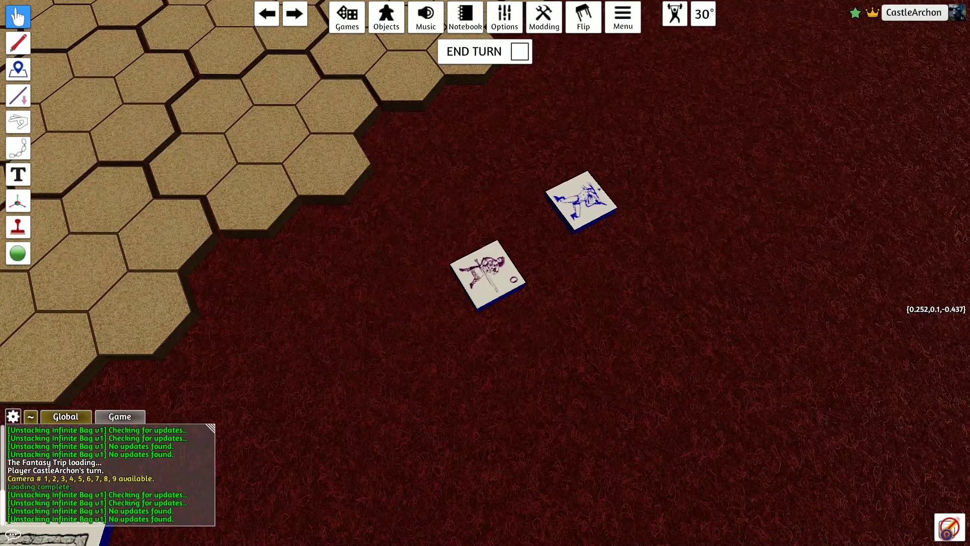
Replace the top image of the Zelenna character card with myrmidon.png from the Desktop, uploaded to the Steam Cloud, and import it.
key("s")
key("a")
key("w")
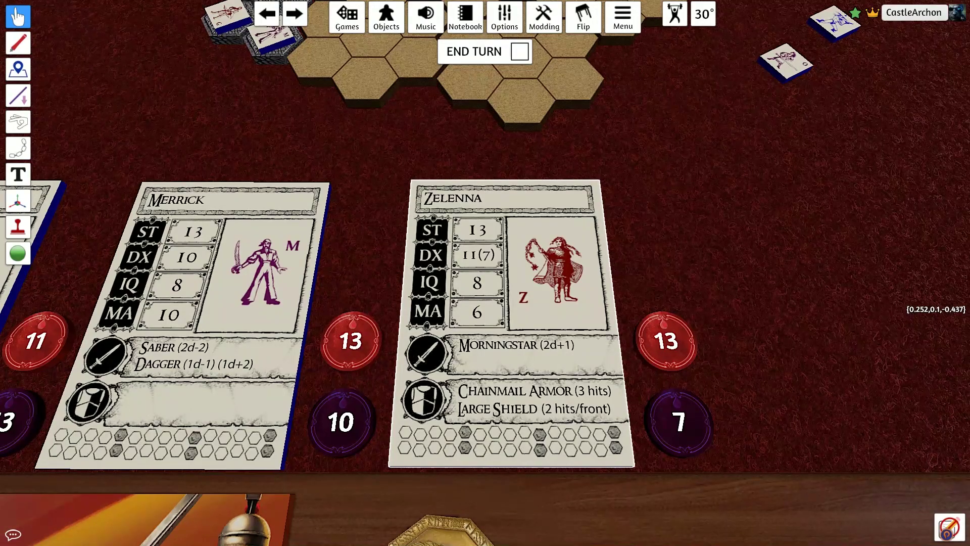
right_click(521, 287)
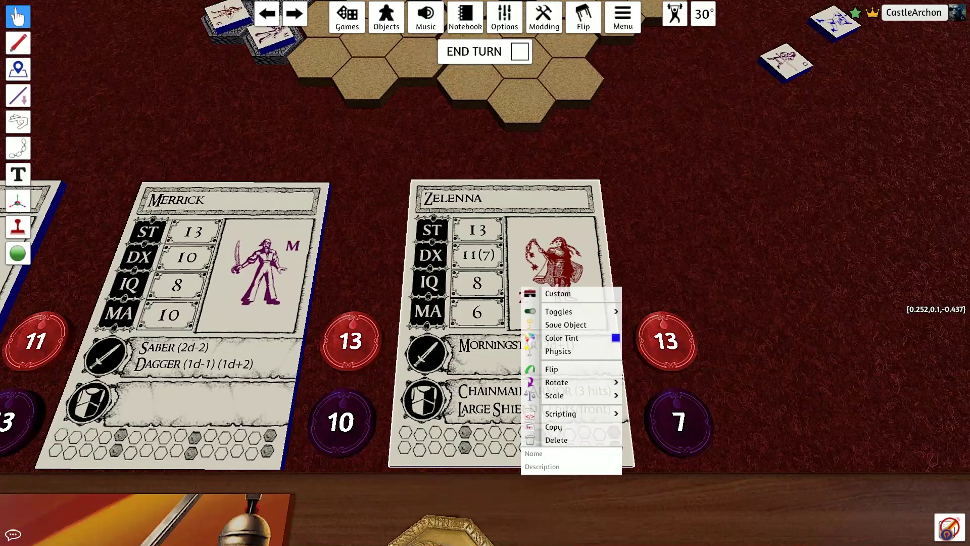
left_click(558, 293)
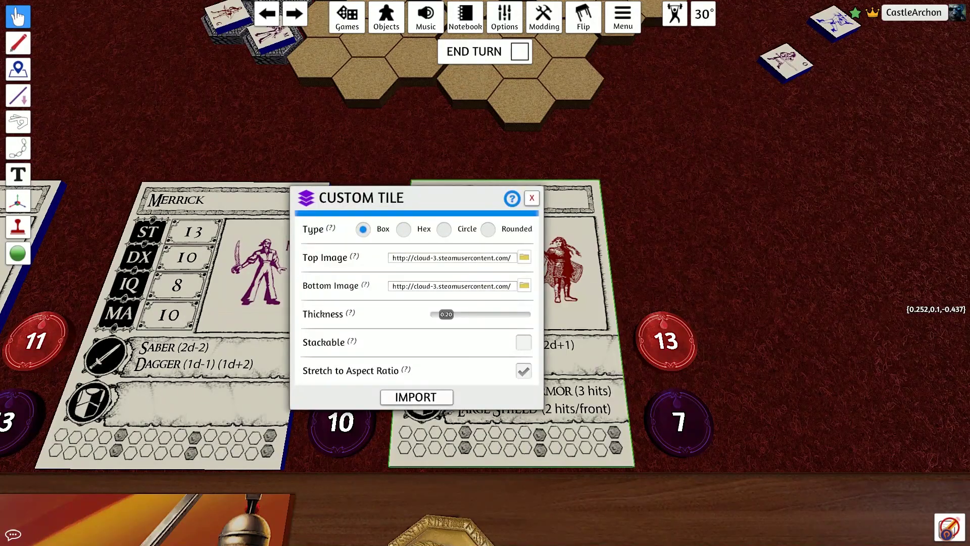
left_click(523, 257)
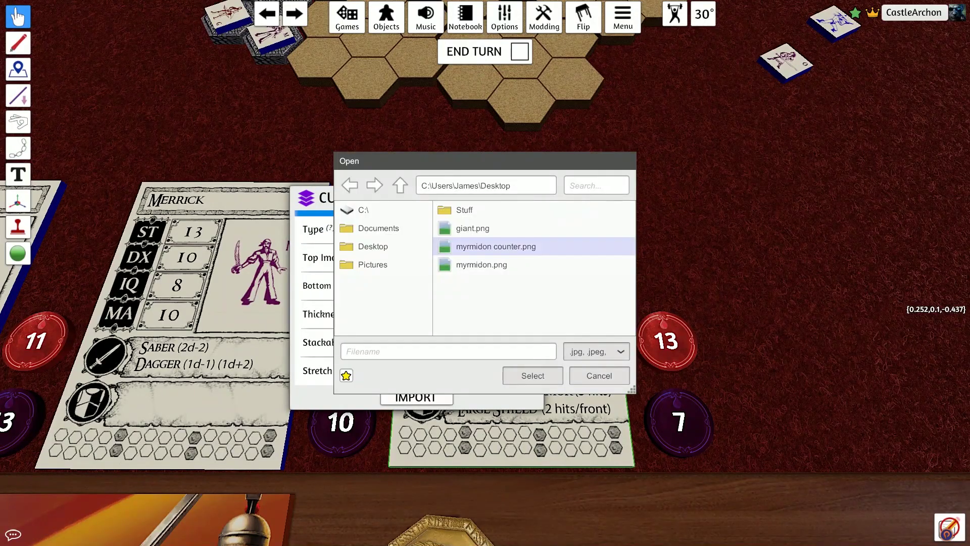
left_click(482, 264)
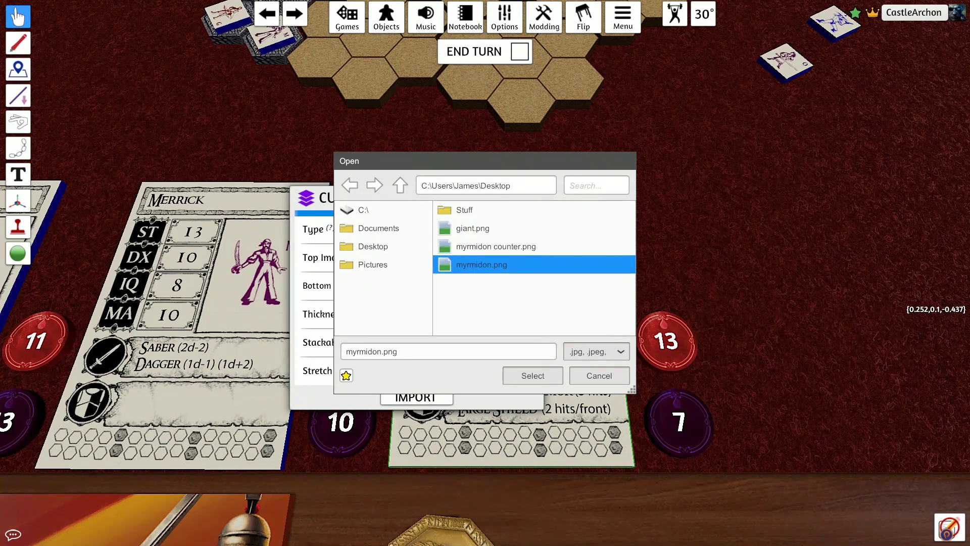
left_click(533, 375)
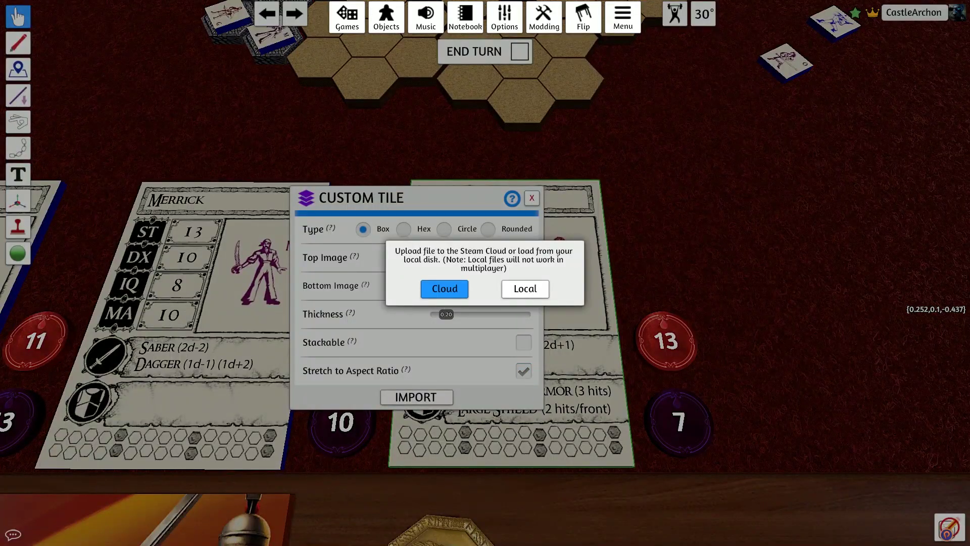
left_click(444, 289)
left_click(444, 301)
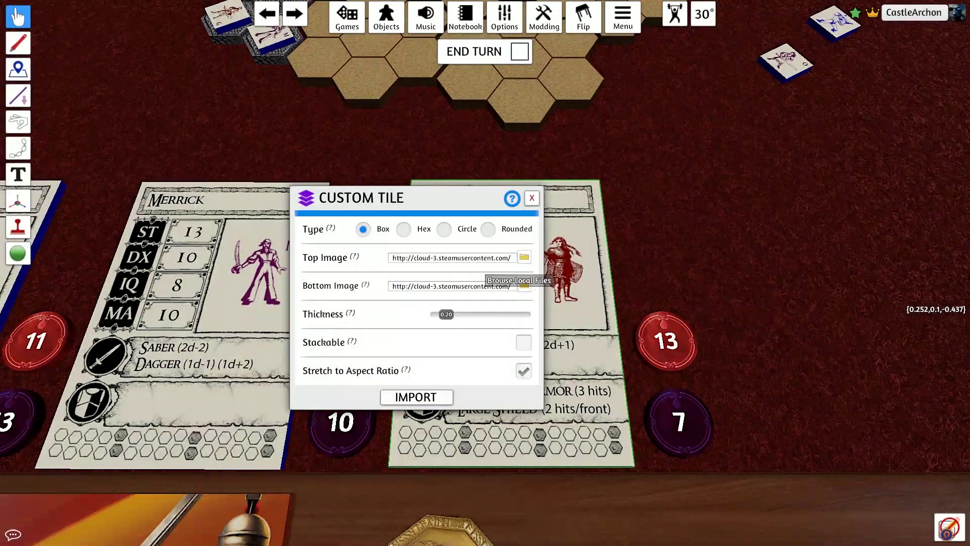
left_click(416, 396)
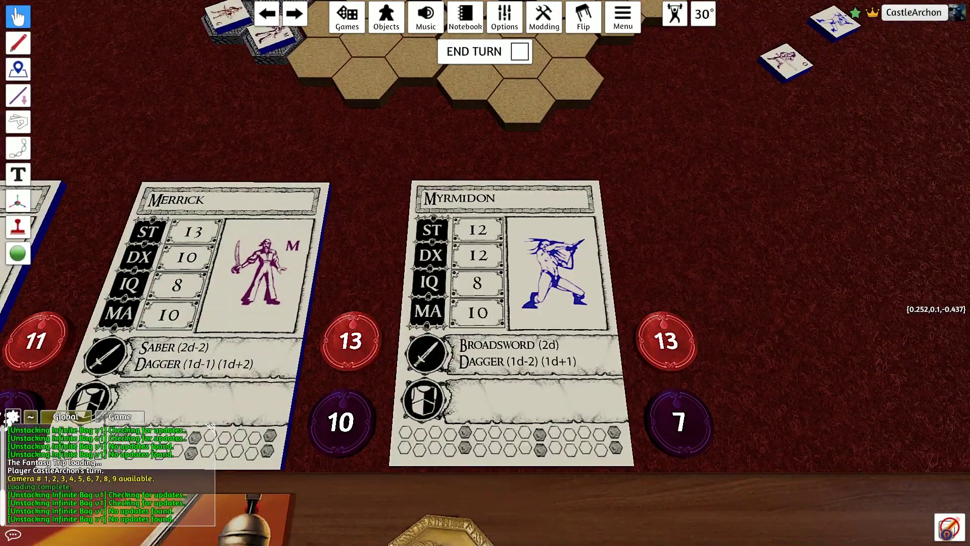
scroll(485, 272, "up", 2)
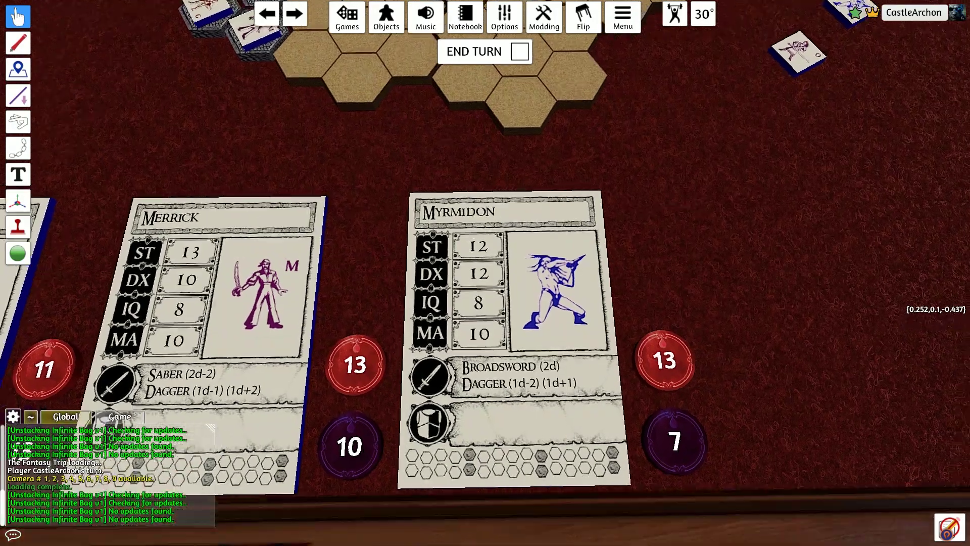
Search the Blue Creature Figures bag, place the triangular giant and a small red animal counter on the table, and close the search.
scroll(485, 273, "down", 3)
key("w")
key("d")
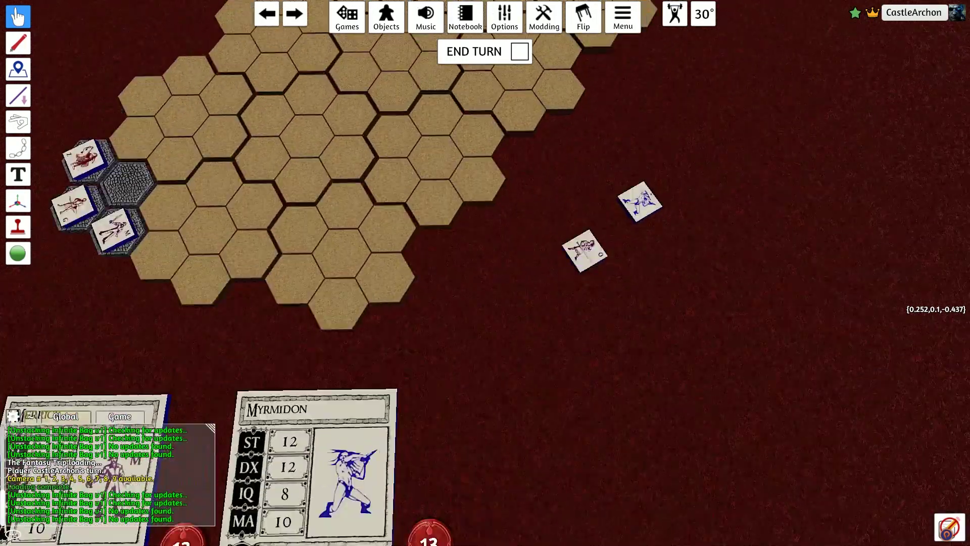
scroll(485, 273, "down", 2)
key("s")
key("d")
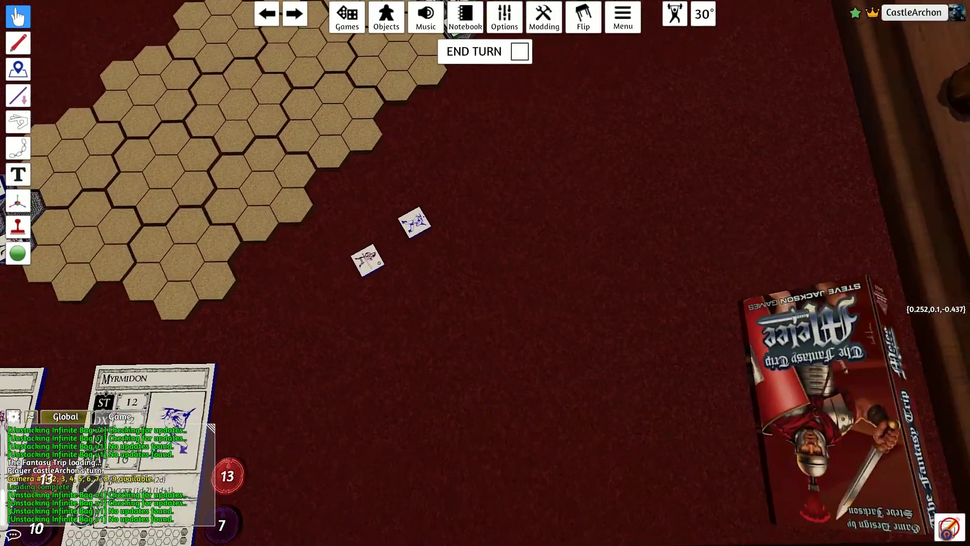
key("s")
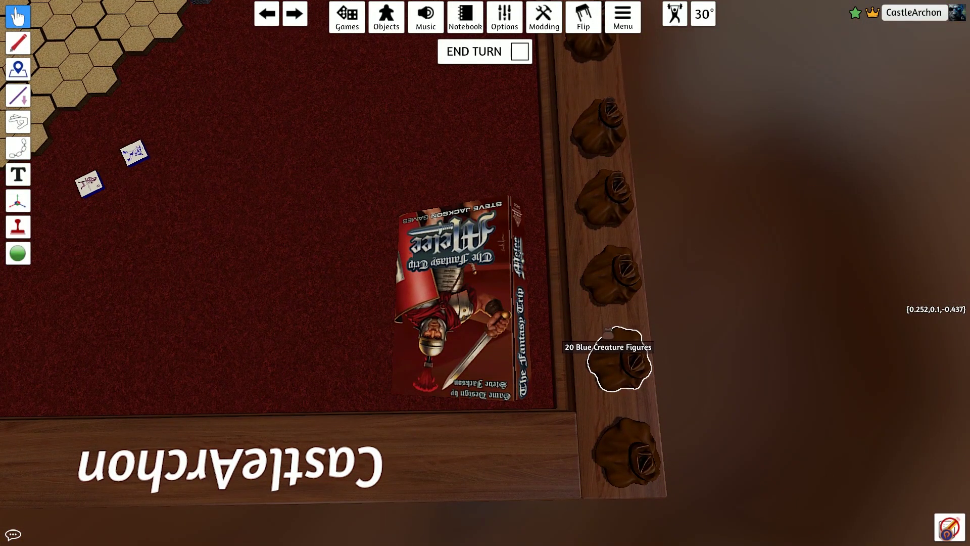
right_click(611, 343)
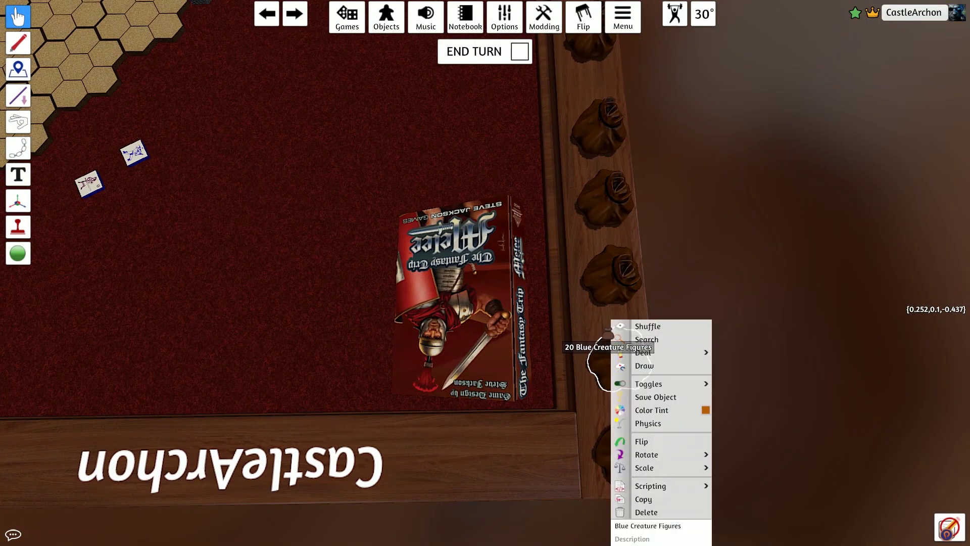
left_click(647, 339)
left_click_drag(756, 81, 242, 137)
mouse_move(756, 212)
left_click_drag(756, 213, 228, 195)
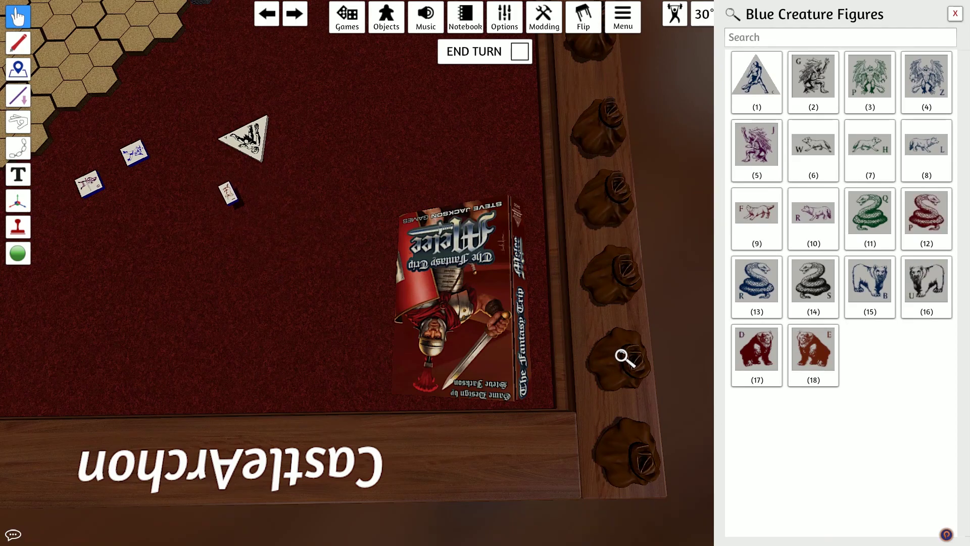
key("a")
left_click(955, 14)
Inspect the Custom Tile settings of the small red animal counter and close them.
key("w")
key("a")
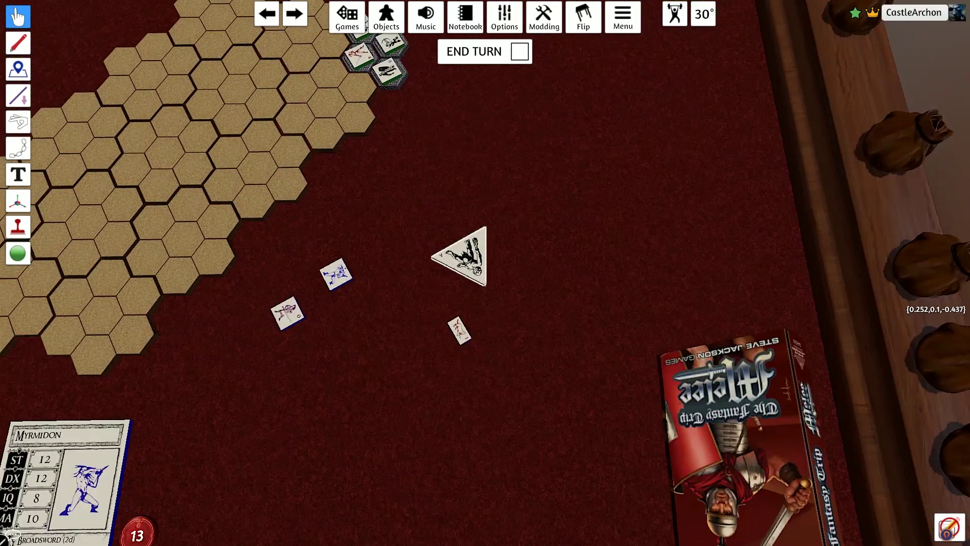
right_click(484, 357)
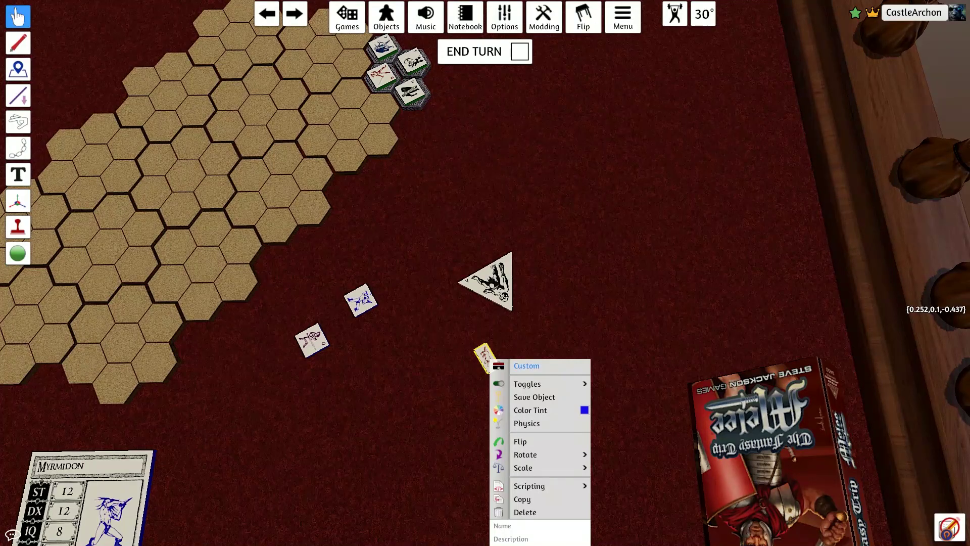
left_click(525, 364)
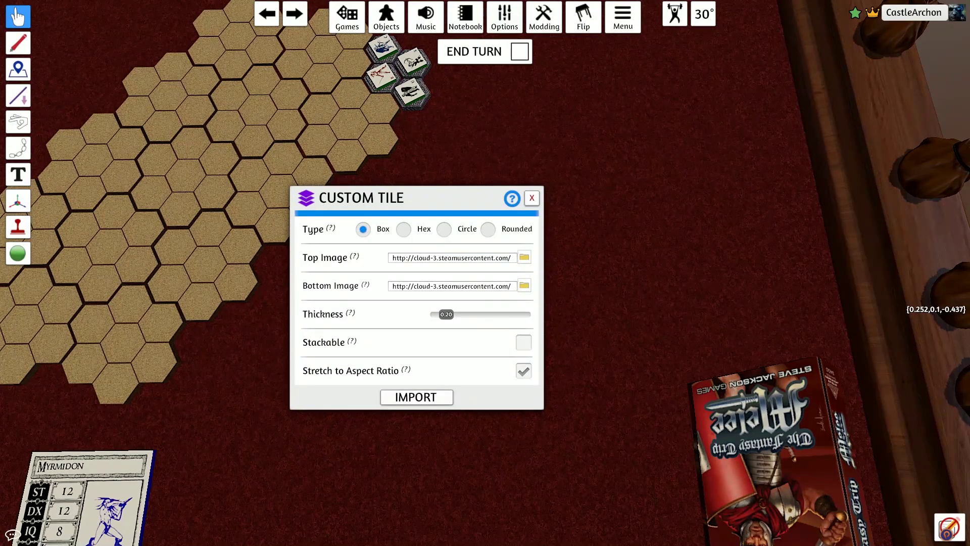
left_click(531, 198)
Move the blue myrmidon counter between the O fighter and the red animal counter, and rotate it upright.
scroll(485, 272, "up", 2)
key("s")
key("a")
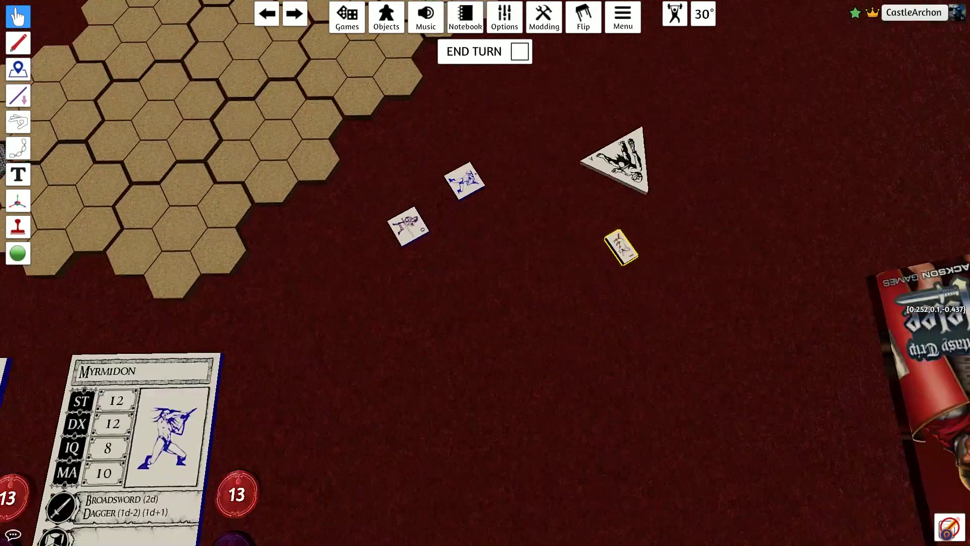
key("w")
key("d")
scroll(485, 273, "up", 2)
left_click_drag(418, 203, 467, 282)
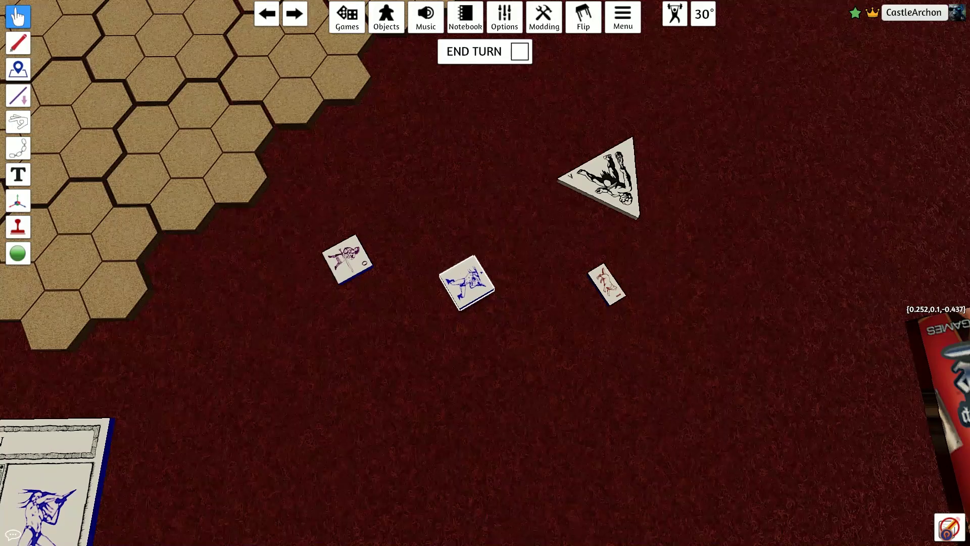
key("q")
key("q")
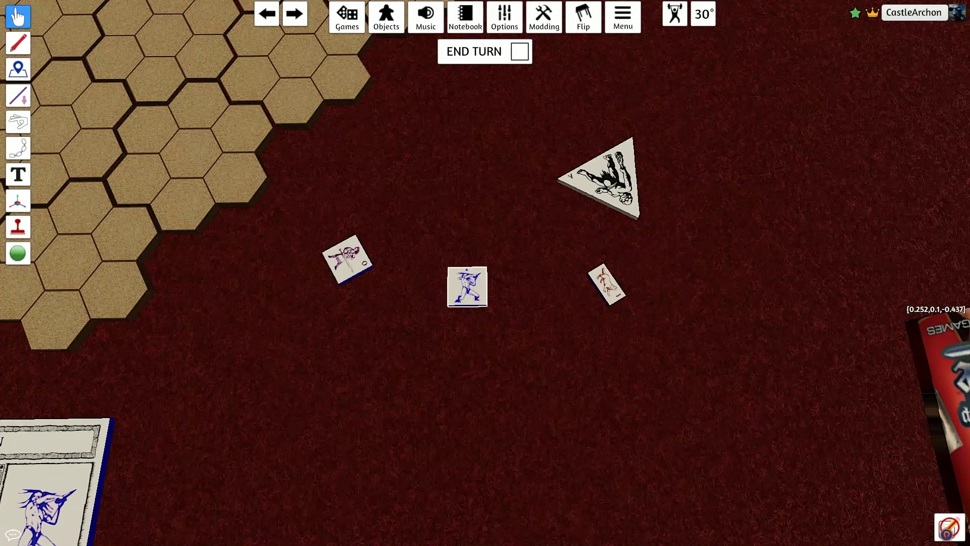
Place the red animal counter directly beside the myrmidon counter and rotate it to lie horizontally.
left_click_drag(606, 284, 537, 285)
key("q")
key("q")
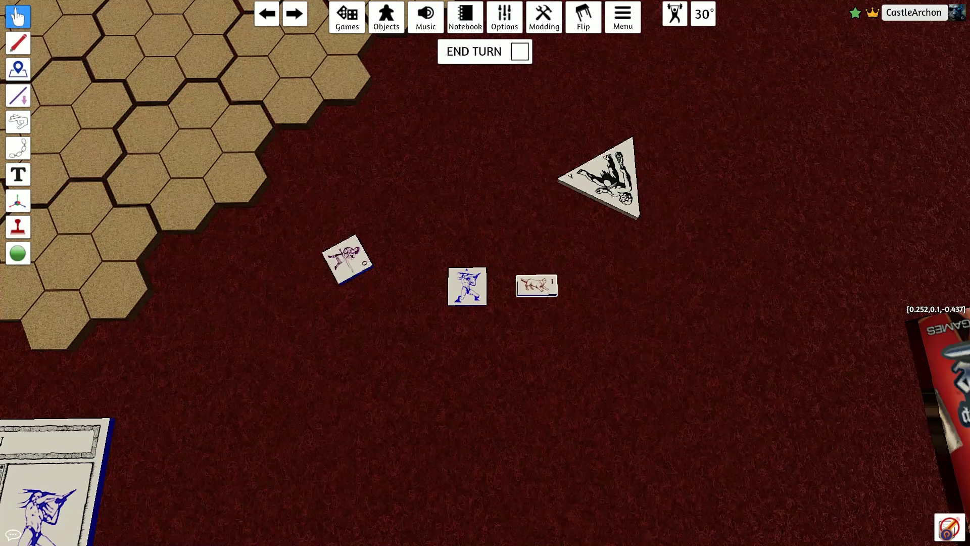
Rotate the triangular giant counter until its figure stands upright.
key("e")
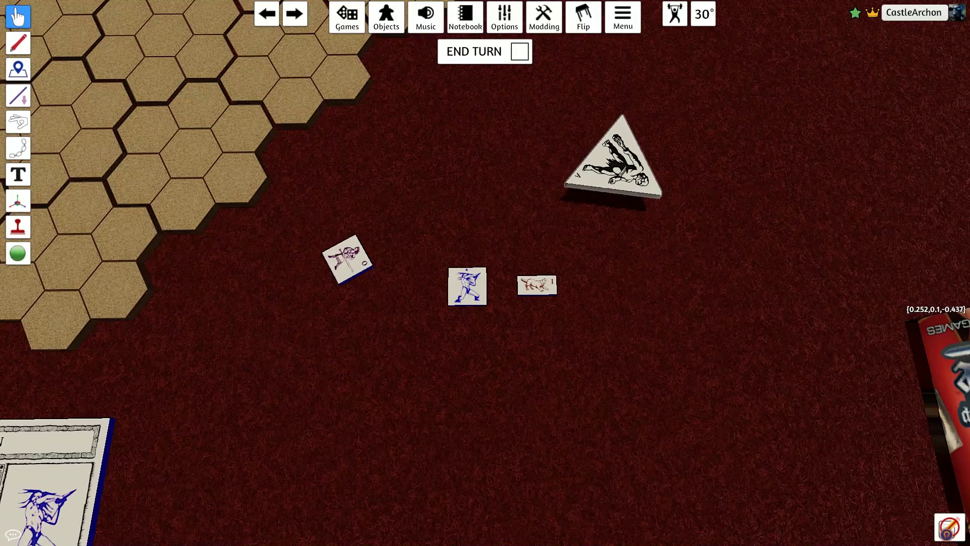
key("q")
key("q")
key("q")
key("e")
key("e")
key("e")
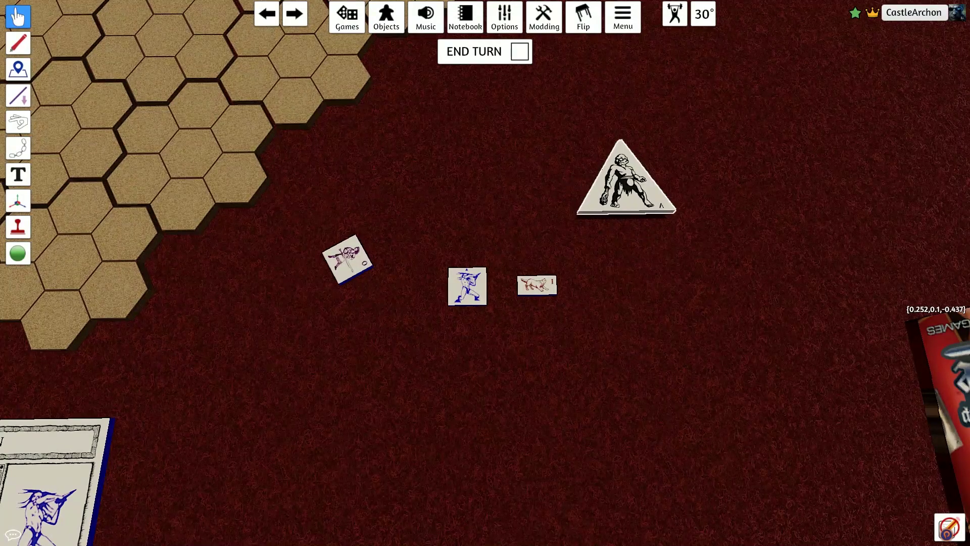
Inspect the myrmidon counter's Custom Tile settings and close them.
key("d")
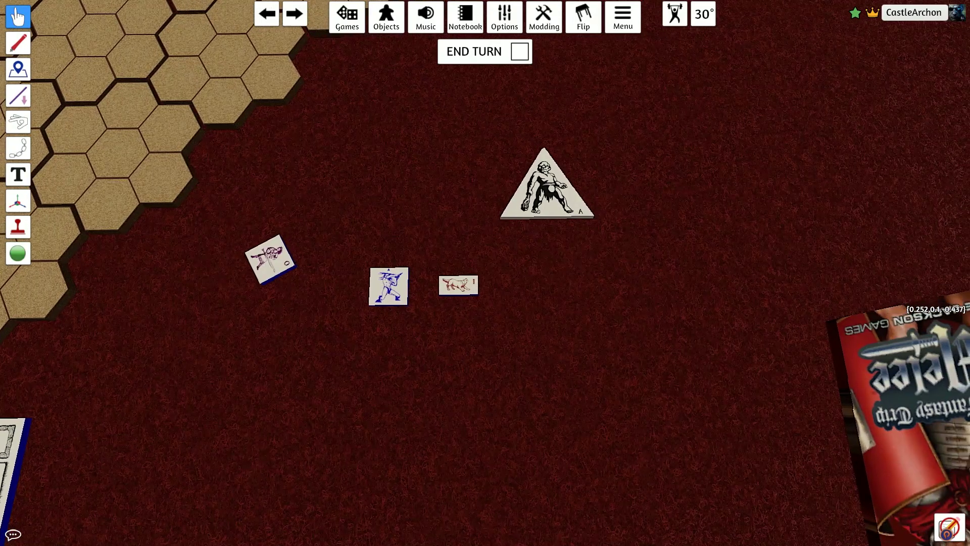
key("w")
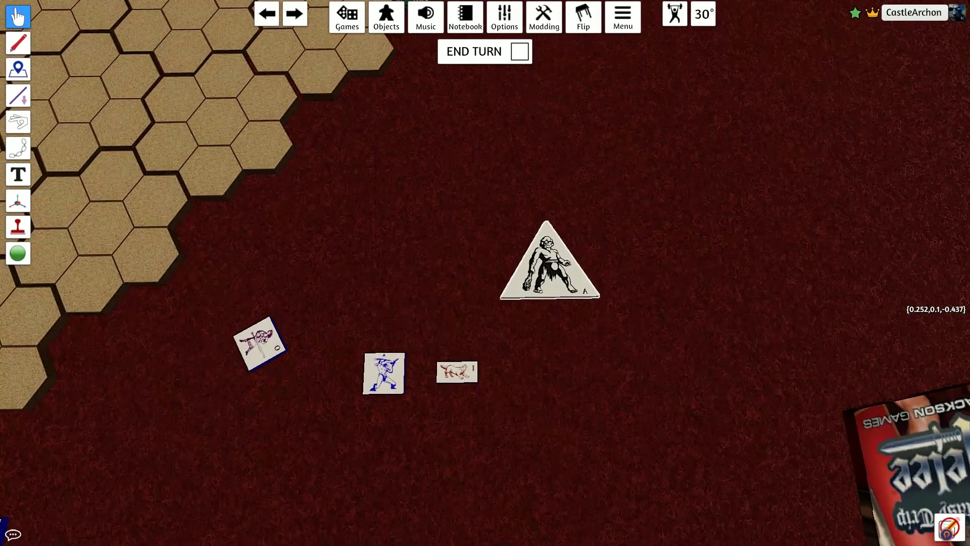
key("s")
scroll(485, 272, "up", 4)
key("w")
key("d")
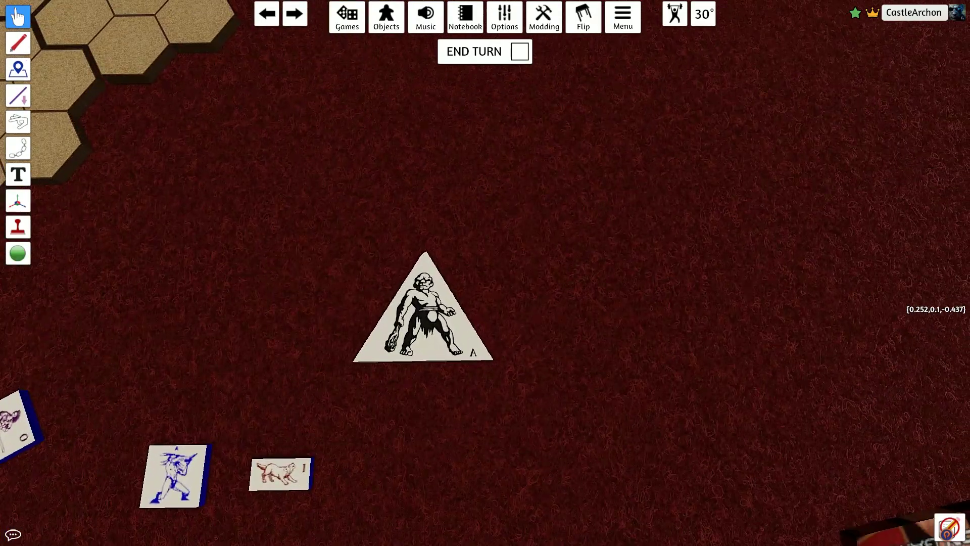
key("s")
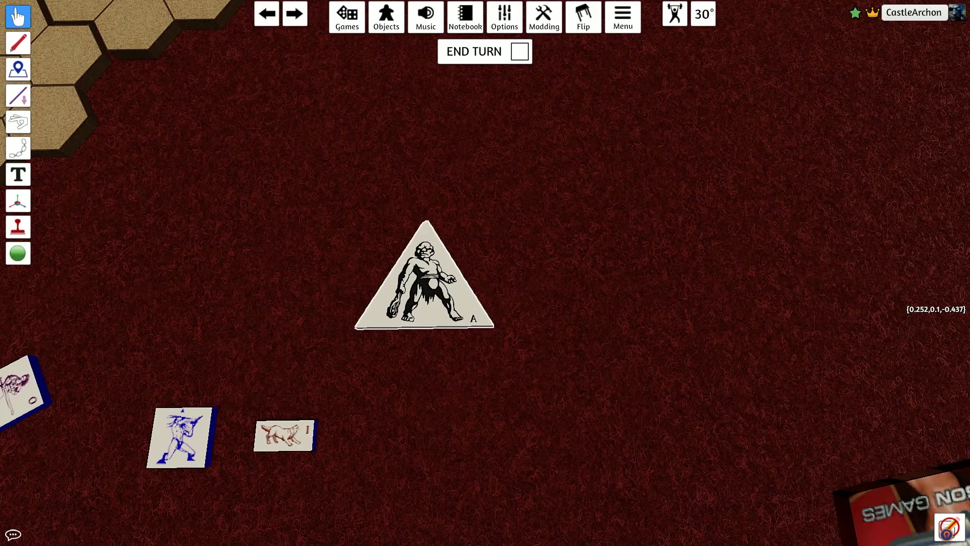
right_click(427, 285)
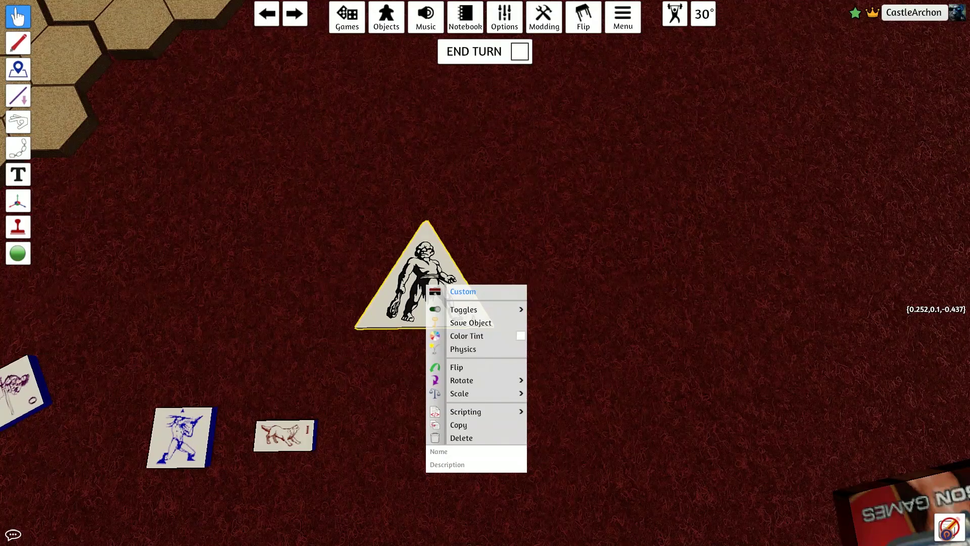
left_click(426, 284)
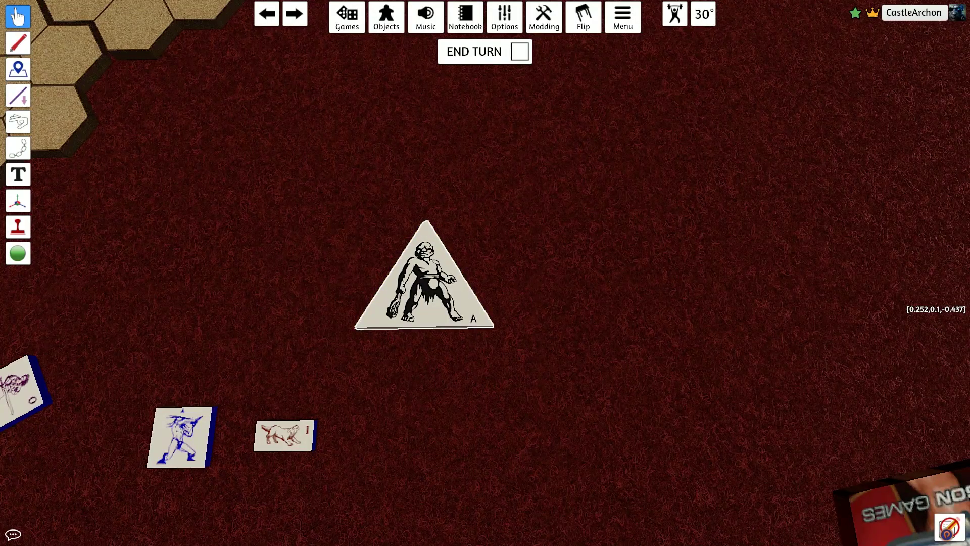
right_click(182, 437)
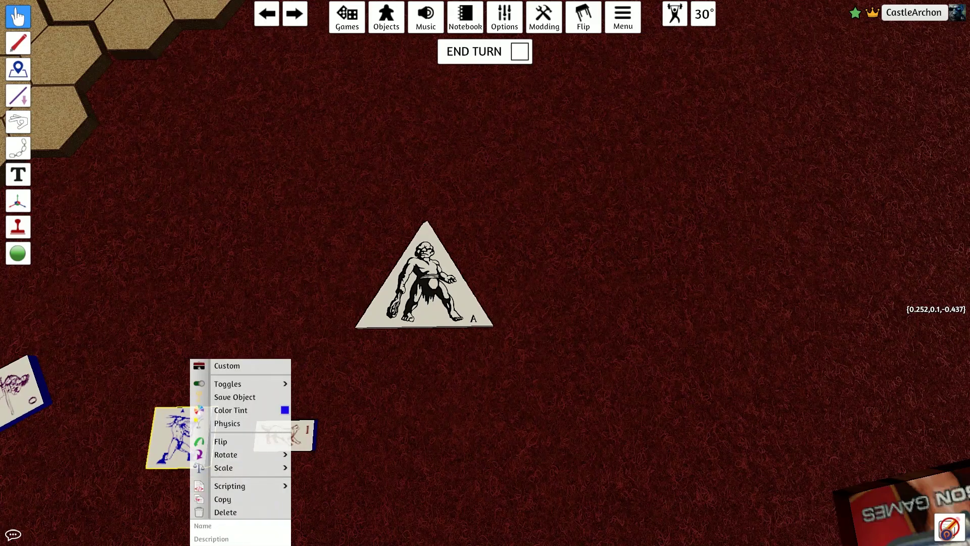
left_click(226, 365)
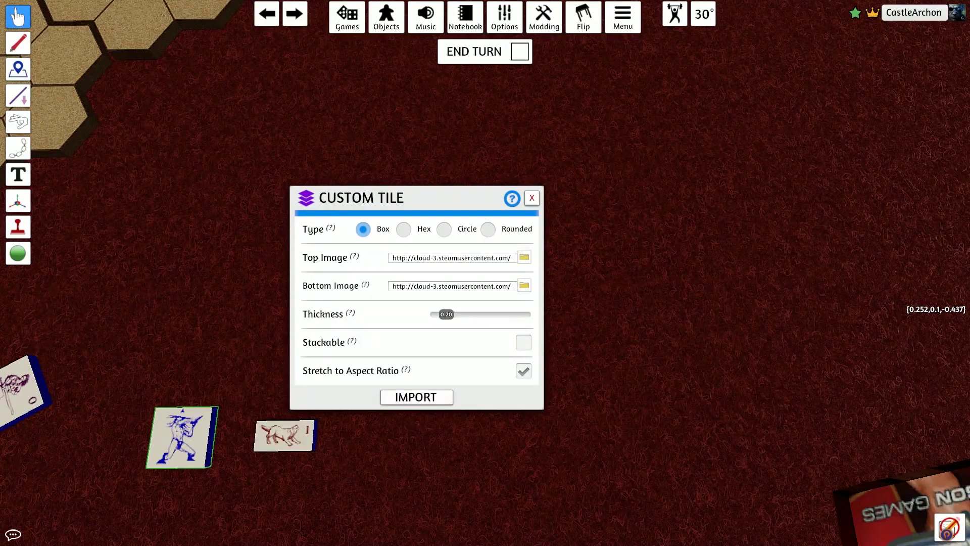
left_click(531, 197)
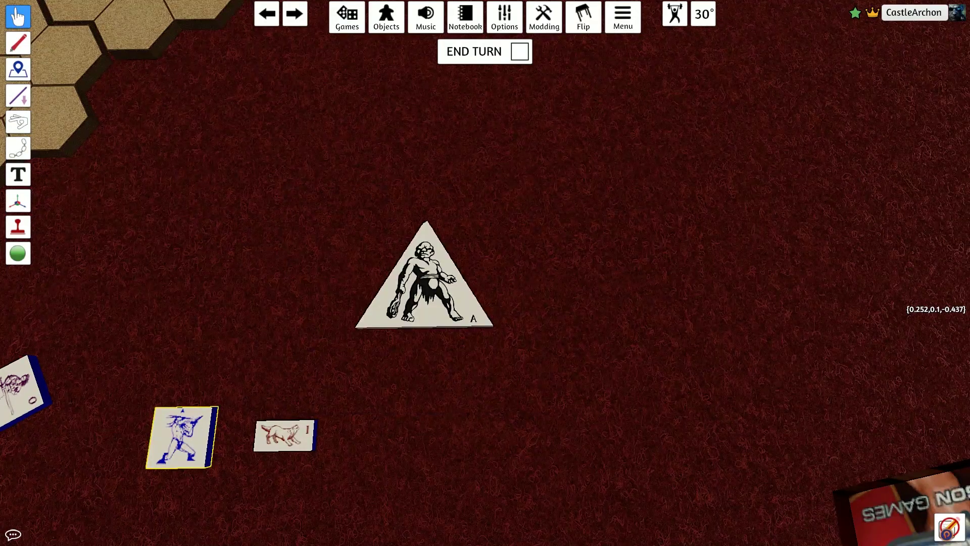
Inspect the triangular giant counter's Custom Token settings and the image files available for it, and close them without importing.
right_click(437, 266)
left_click(474, 275)
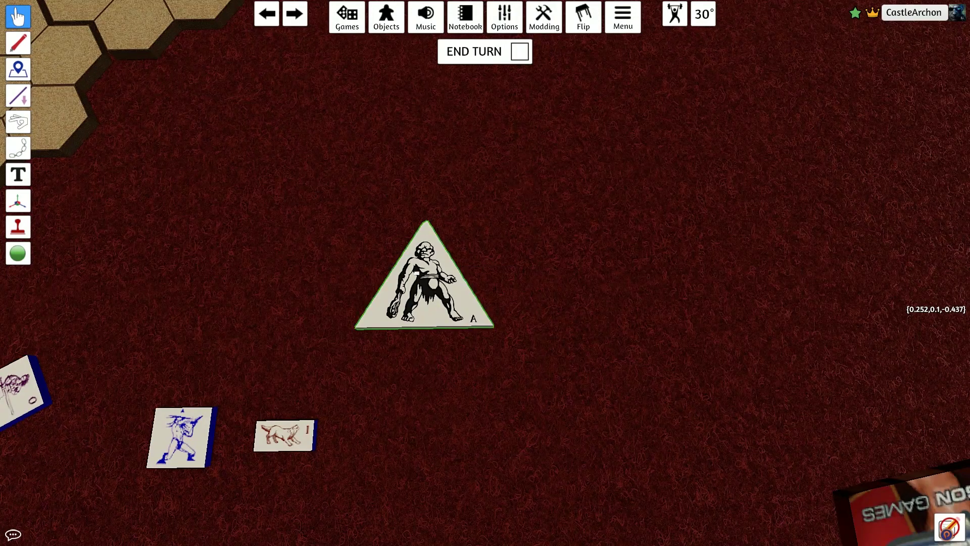
left_click(523, 261)
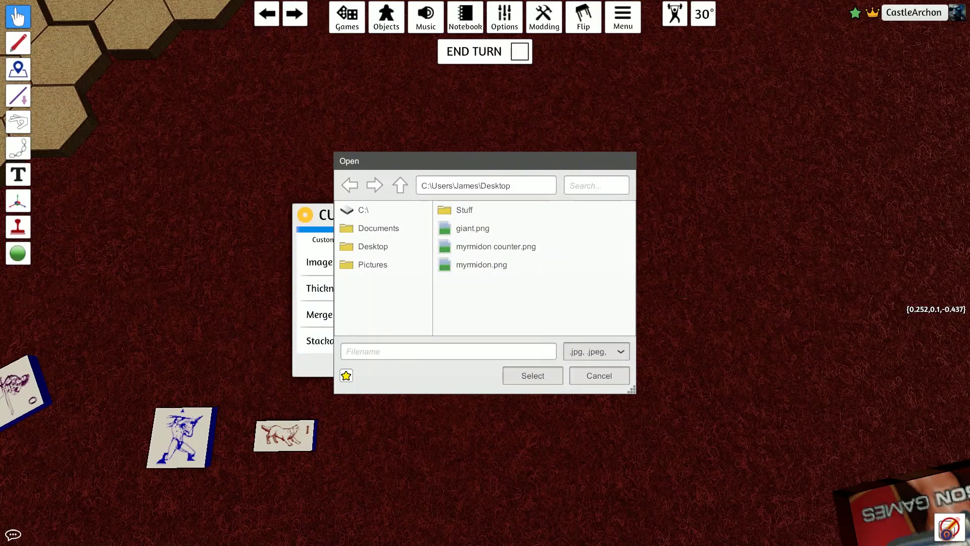
key("Escape")
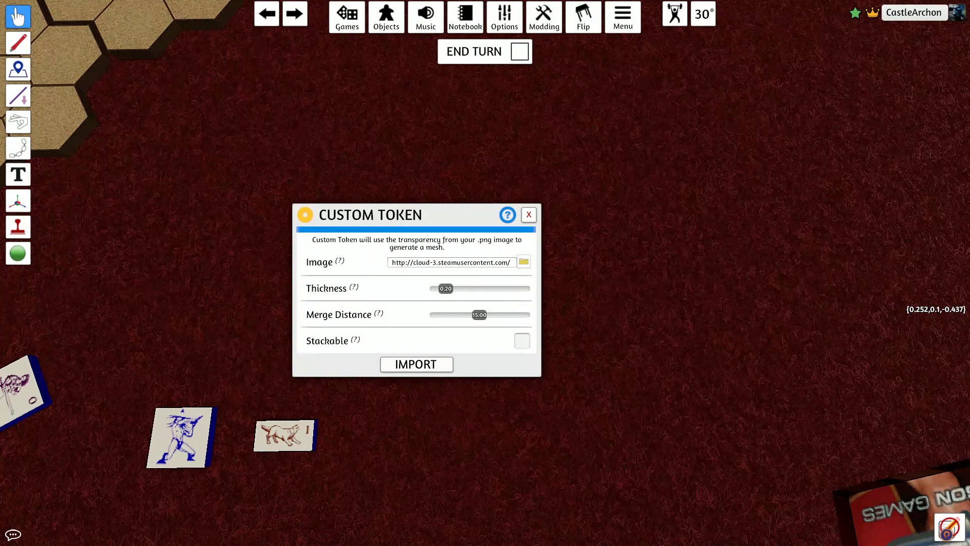
left_click(529, 214)
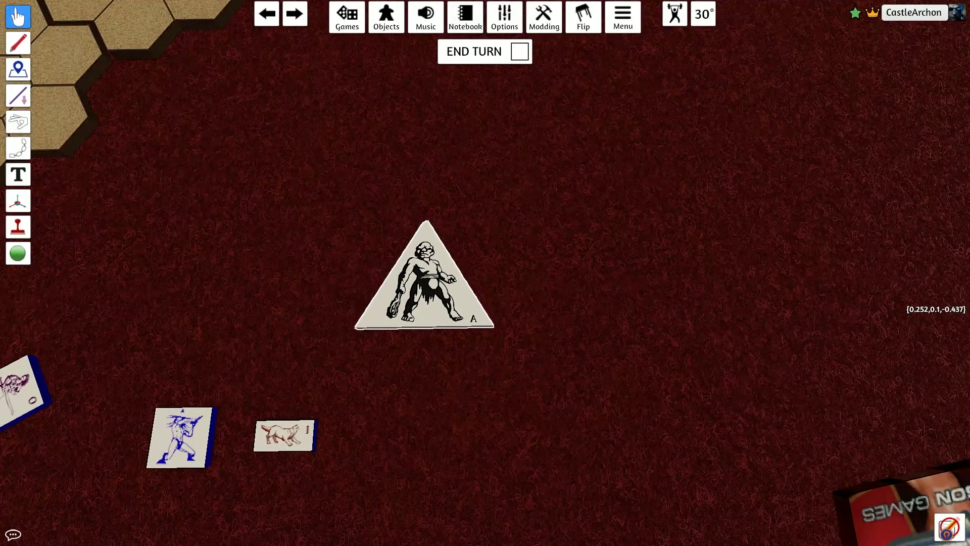
Replace the triangular giant counter's custom token image with giant.png, upload it to the Steam Cloud, and import it.
right_click(433, 286)
left_click(467, 291)
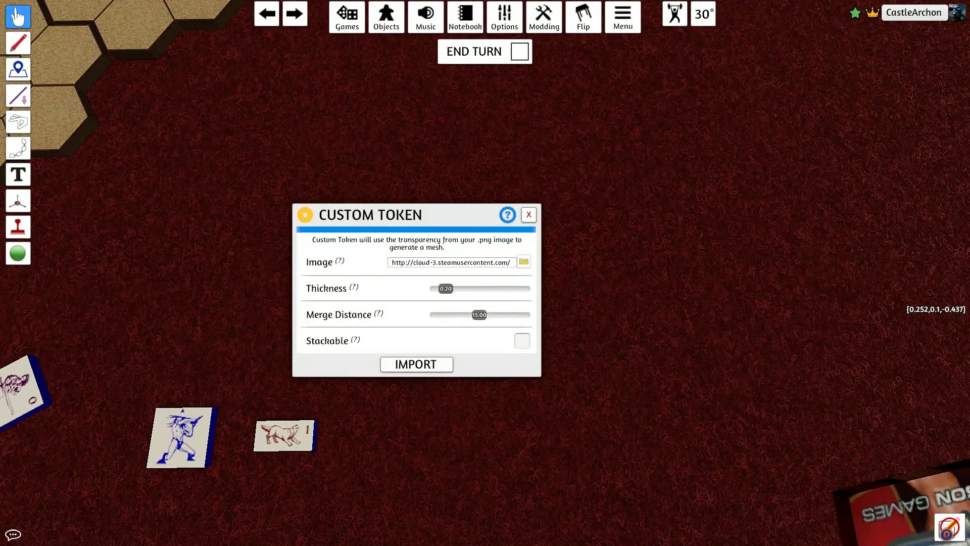
left_click(524, 261)
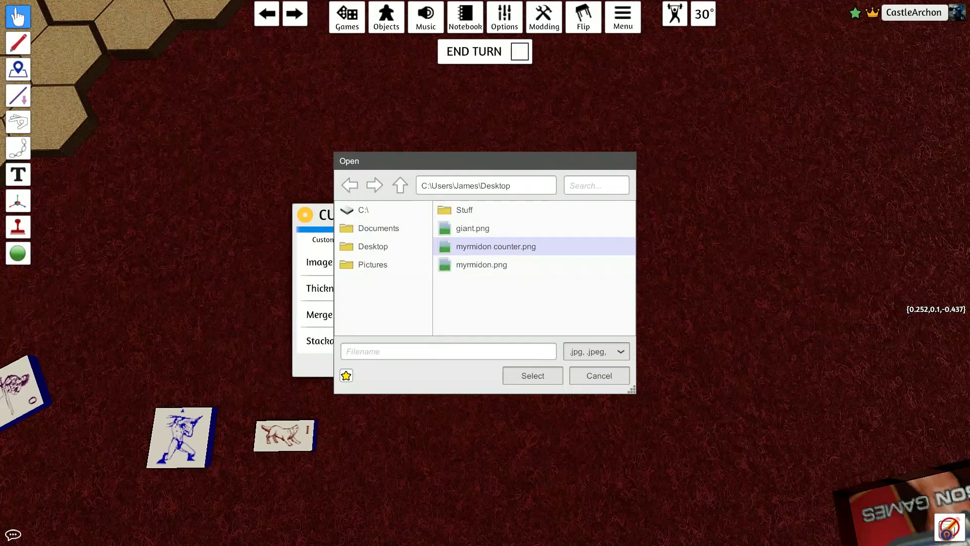
left_click(472, 228)
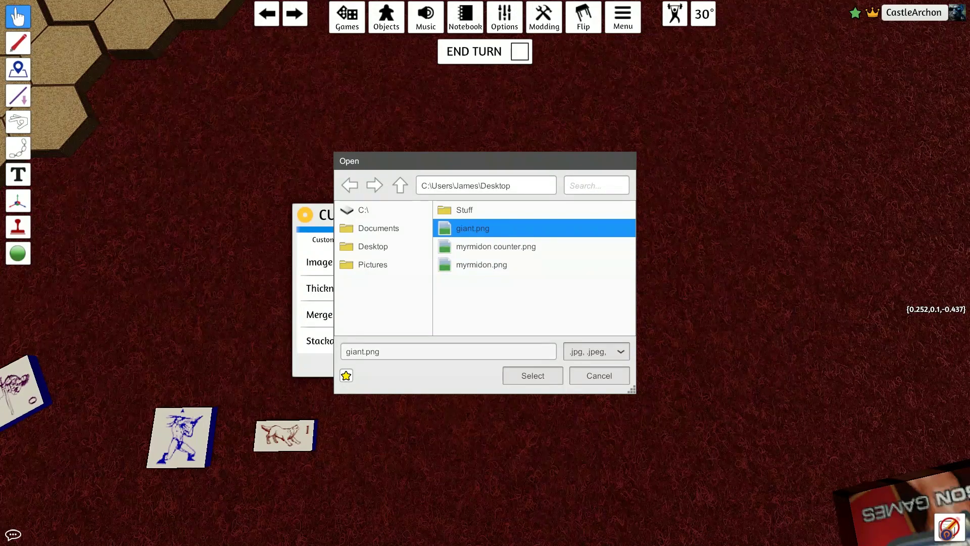
left_click(532, 376)
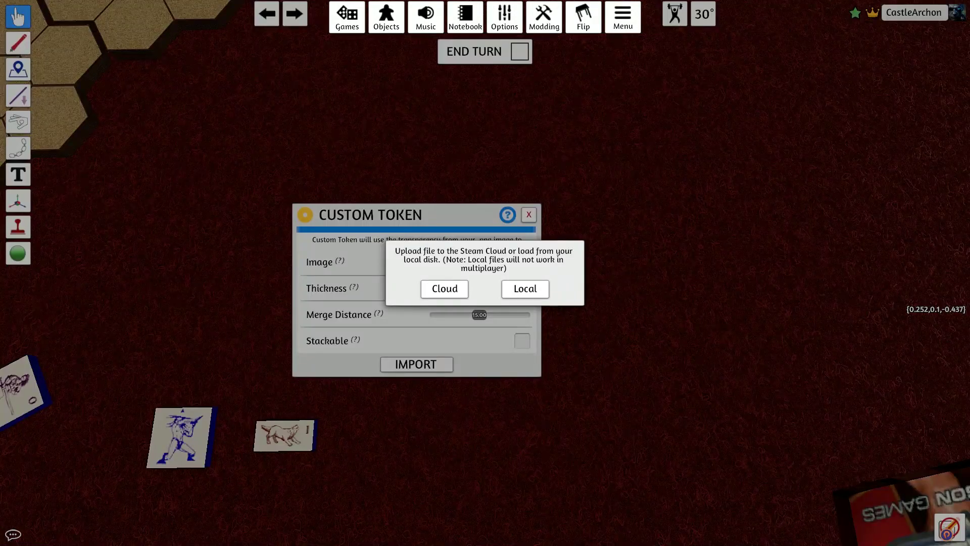
left_click(444, 288)
left_click(444, 301)
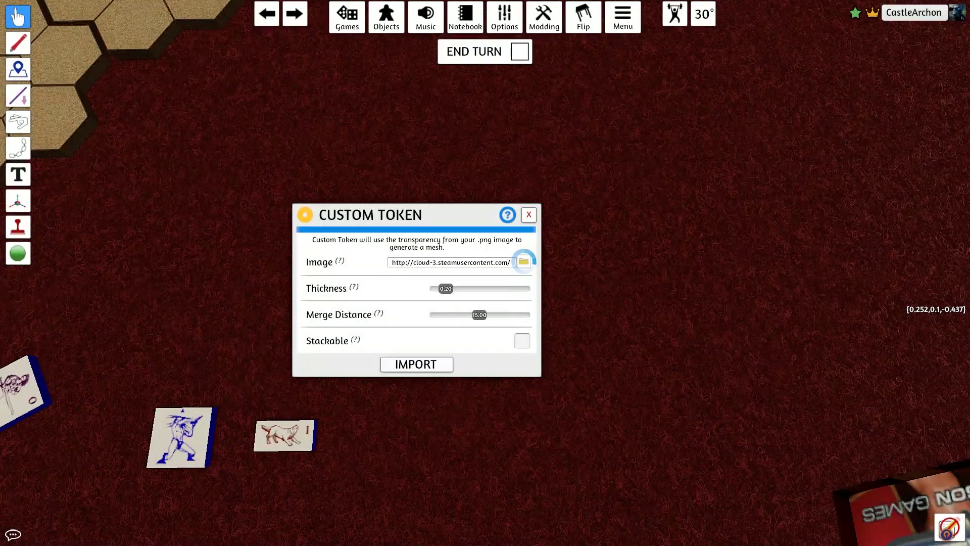
left_click(416, 364)
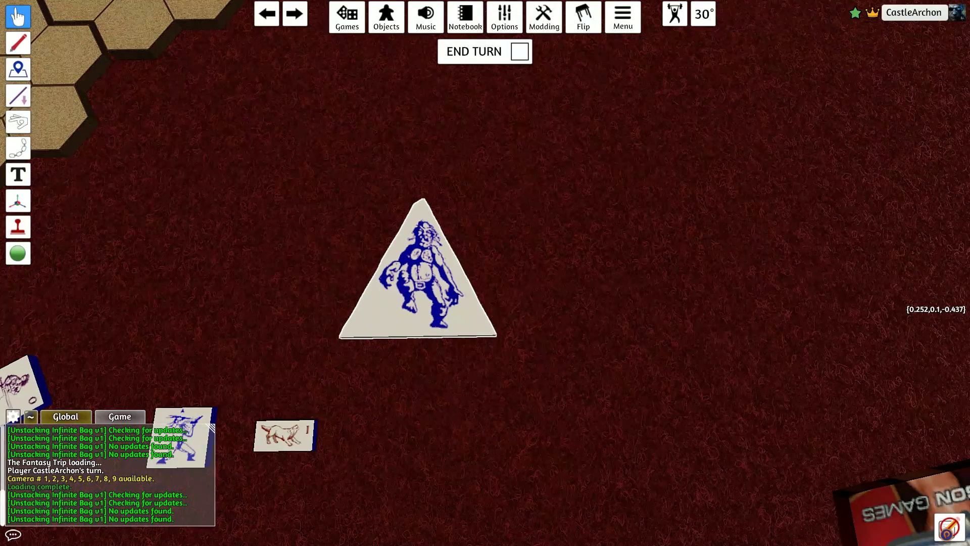
Examine the new giant counter alongside the other counters, the hex map and the character cards across the table.
scroll(485, 272, "down", 6)
key("a")
key("s")
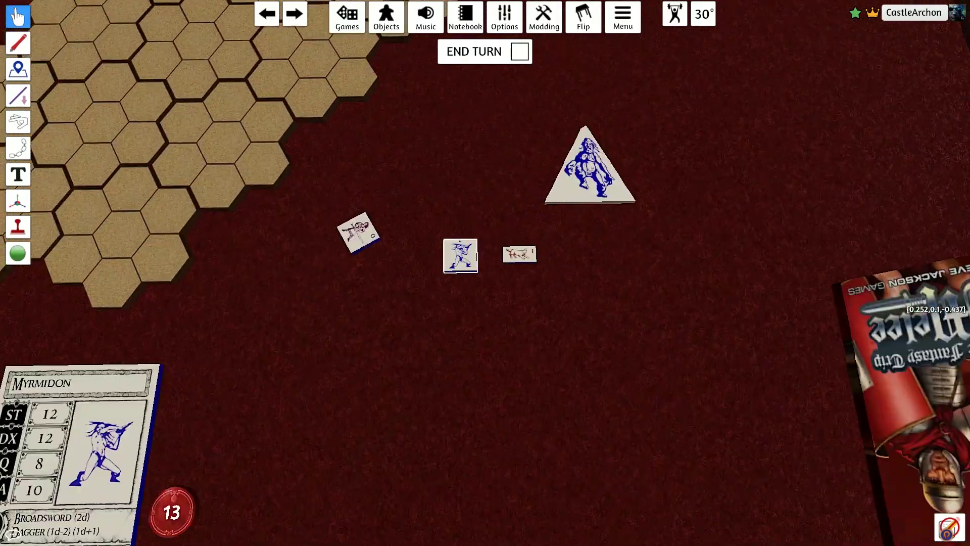
key("w")
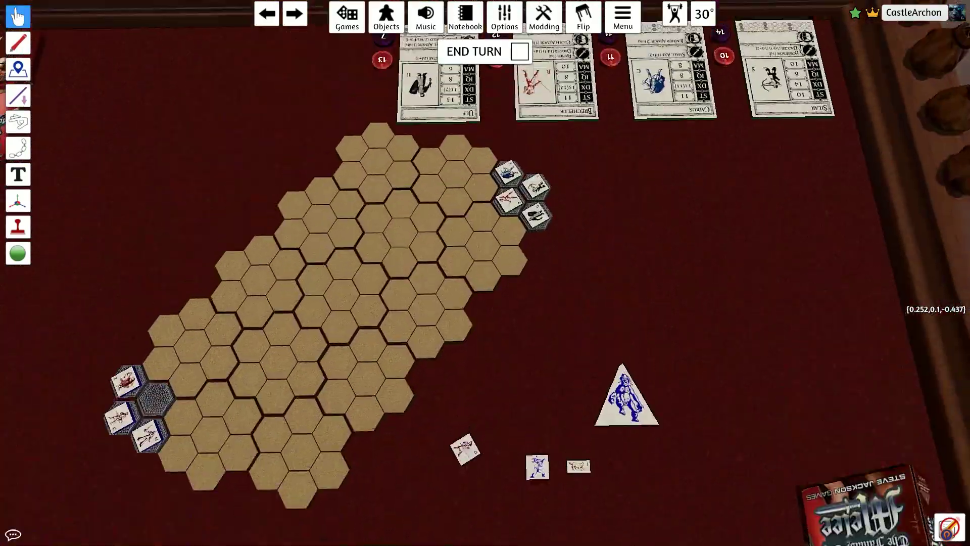
key("w")
key("s")
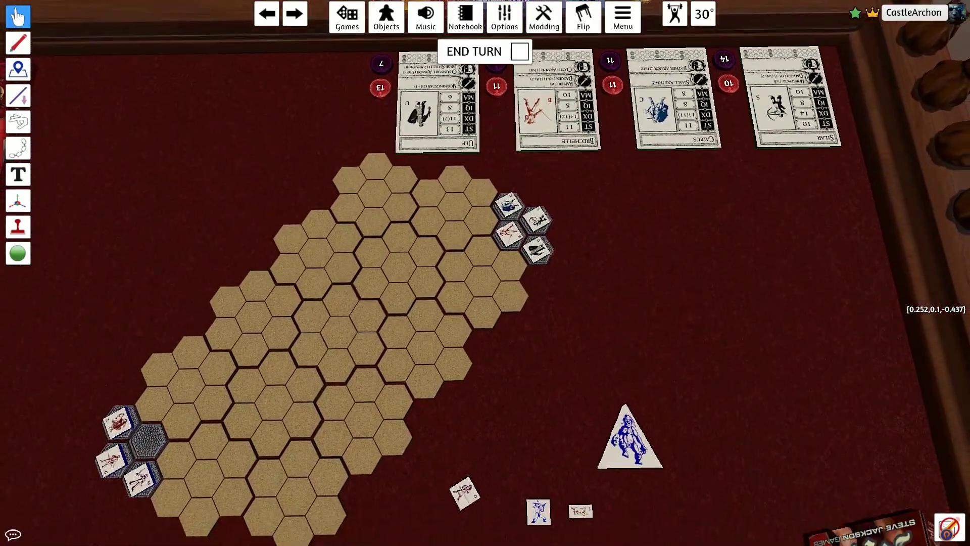
key("a")
key("s")
key("s")
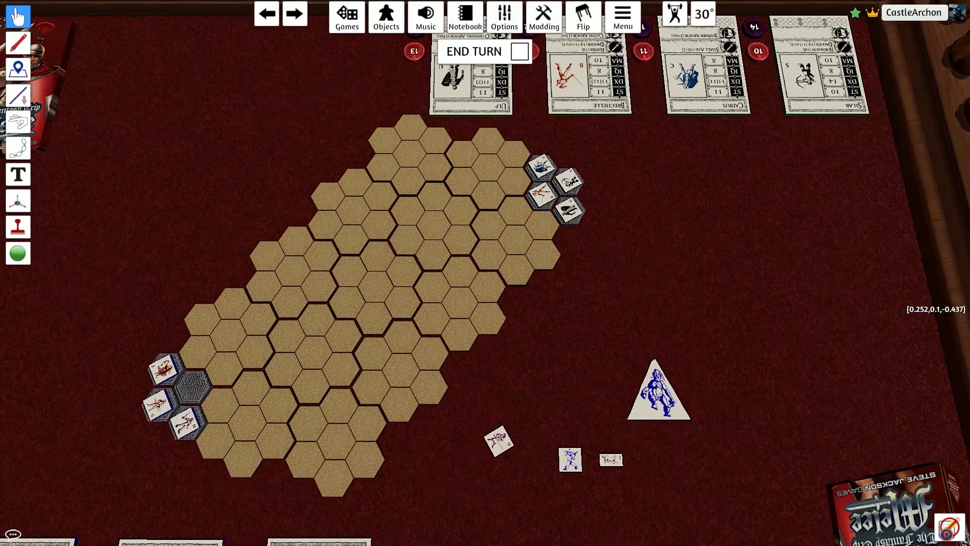
key("s")
scroll(485, 273, "down", 1)
key("s")
key("w")
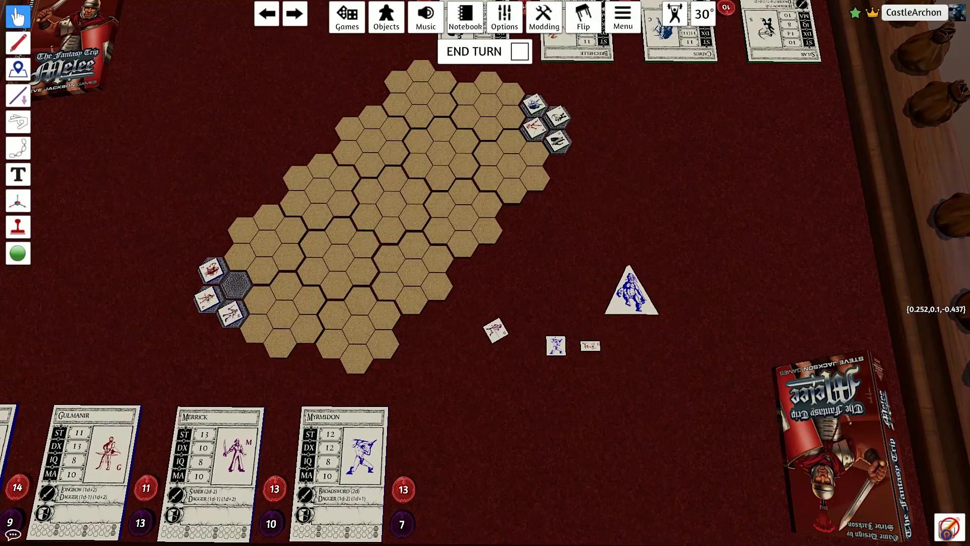
key("d")
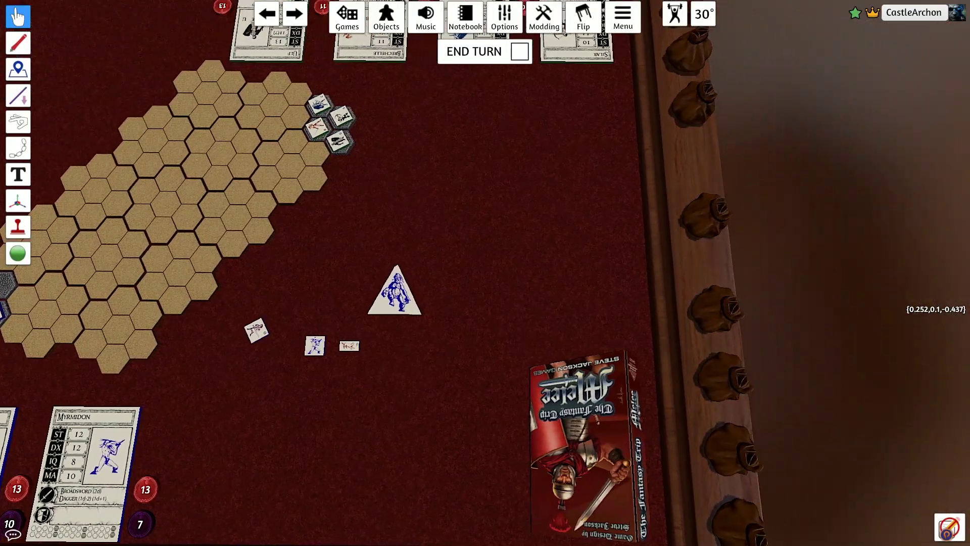
key("a")
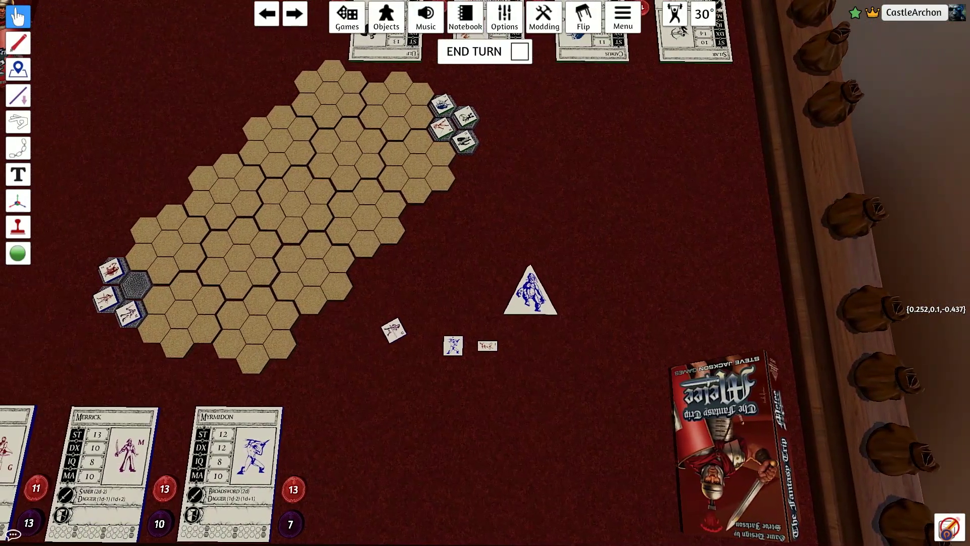